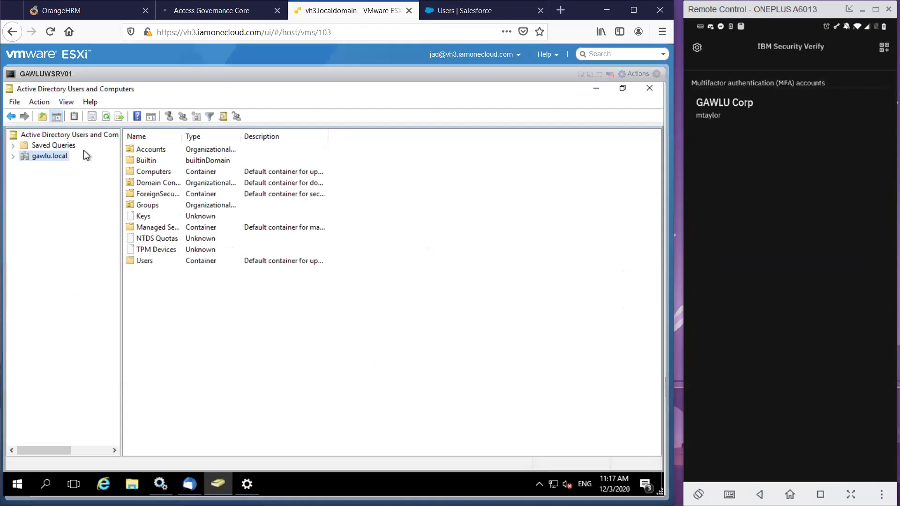
- Search the gawlu.local domain for the new hire's surname to confirm no directory account exists
right_click(52, 155)
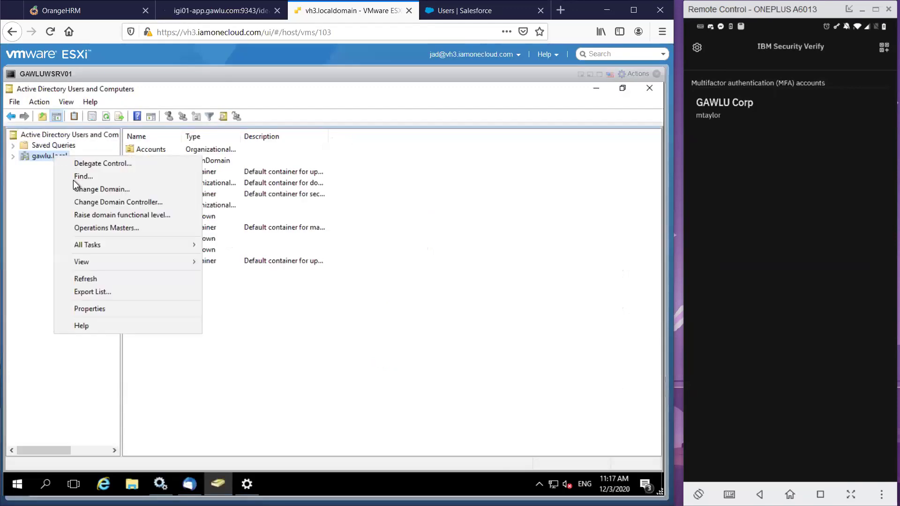
key("Return")
type("Kramer")
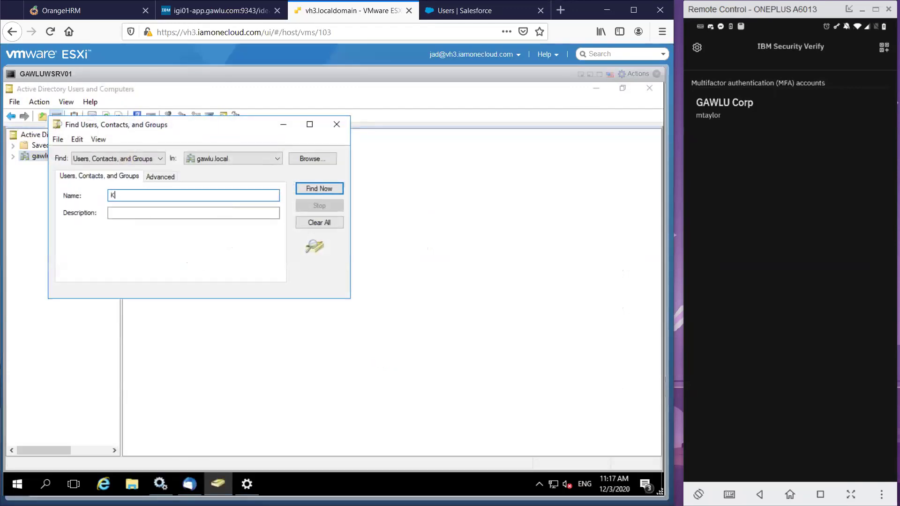
left_click(310, 190)
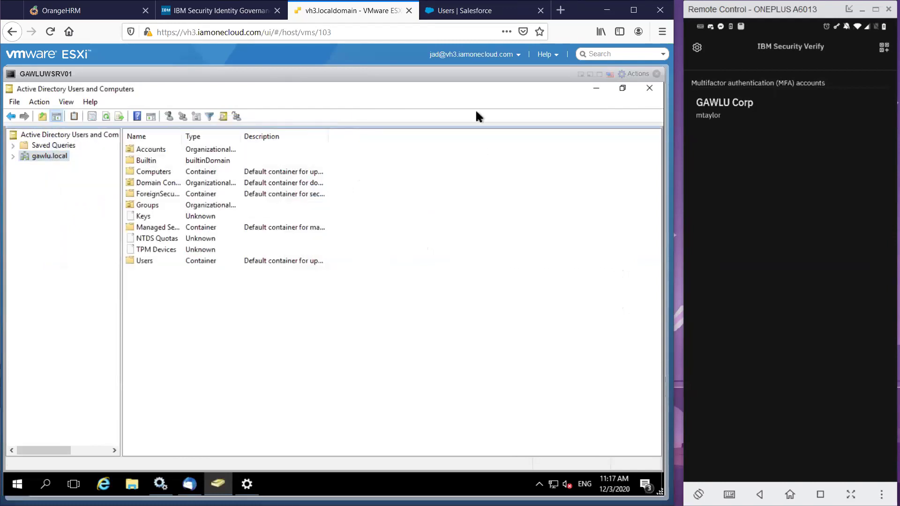
- Search Salesforce Setup for the new hire's surname, then return to the OrangeHRM form
left_click(464, 10)
left_click(266, 54)
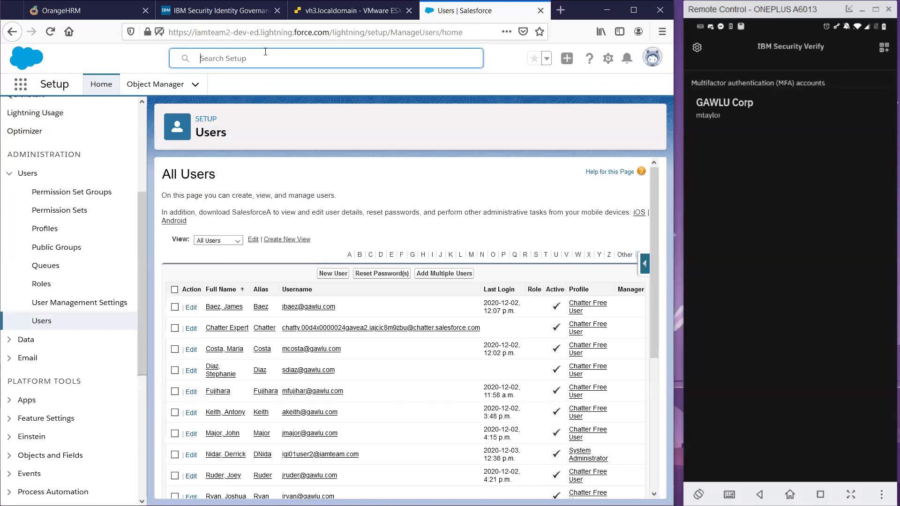
type("Kramer")
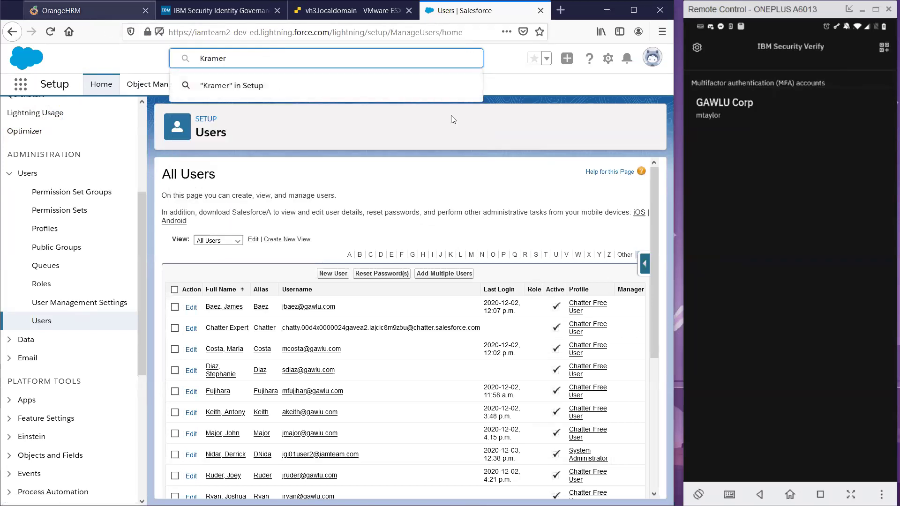
key("ctrl+Tab")
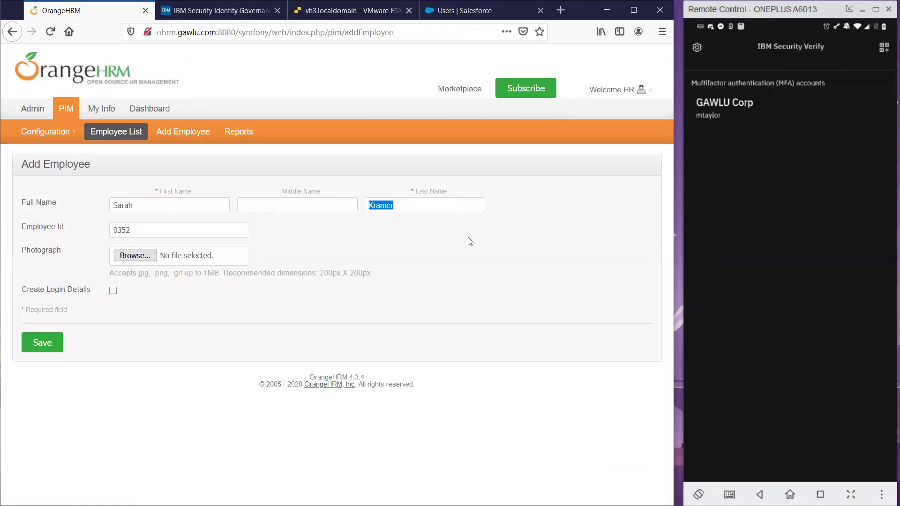
- Save the new employee record and store the new hire's user ID as Other Id
left_click(205, 269)
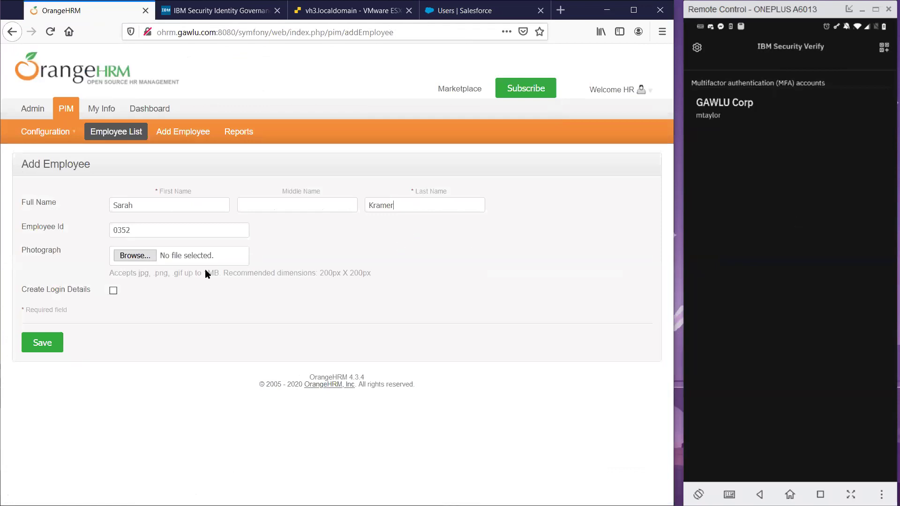
left_click(49, 341)
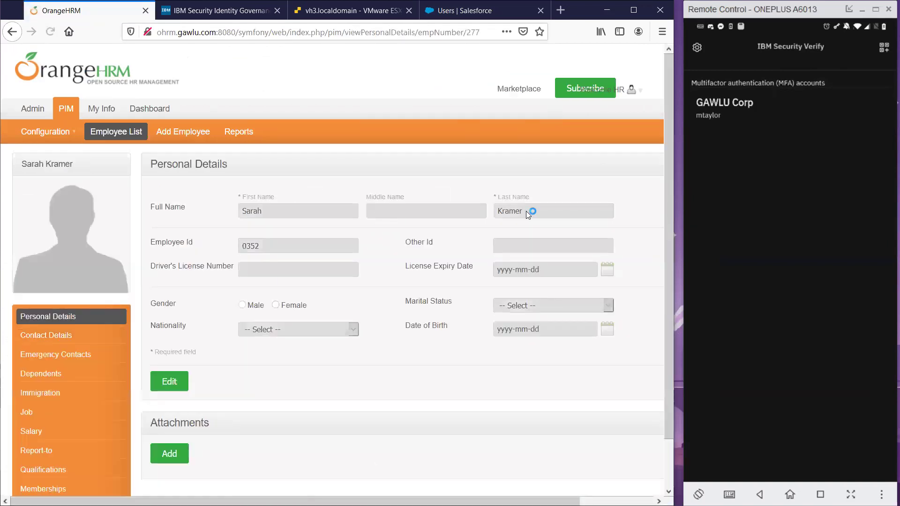
left_click(180, 383)
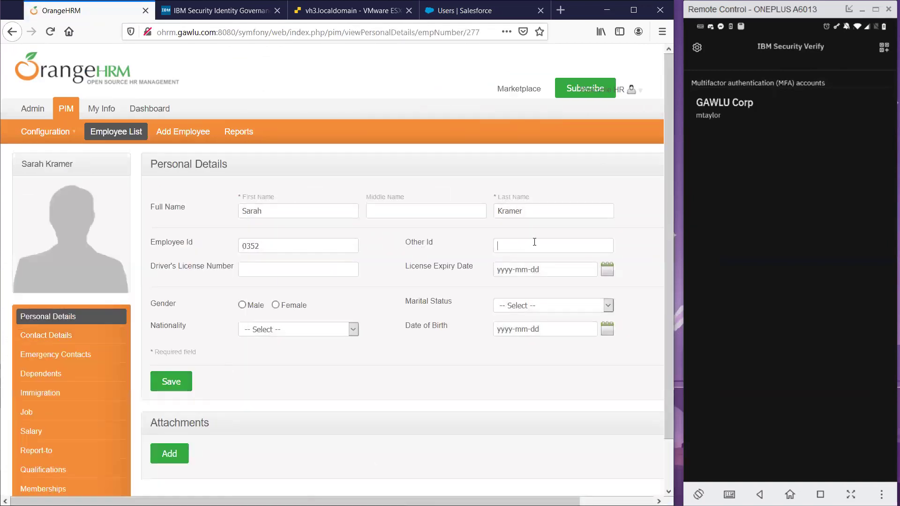
left_click(535, 242)
left_click(165, 383)
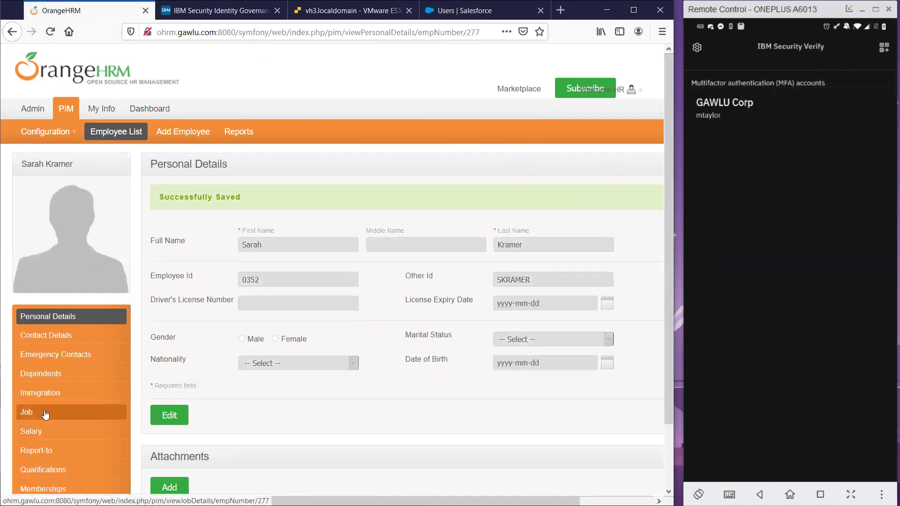
- Change the employee's Job Title to Accounts Payable Staff and save the job details
left_click(26, 412)
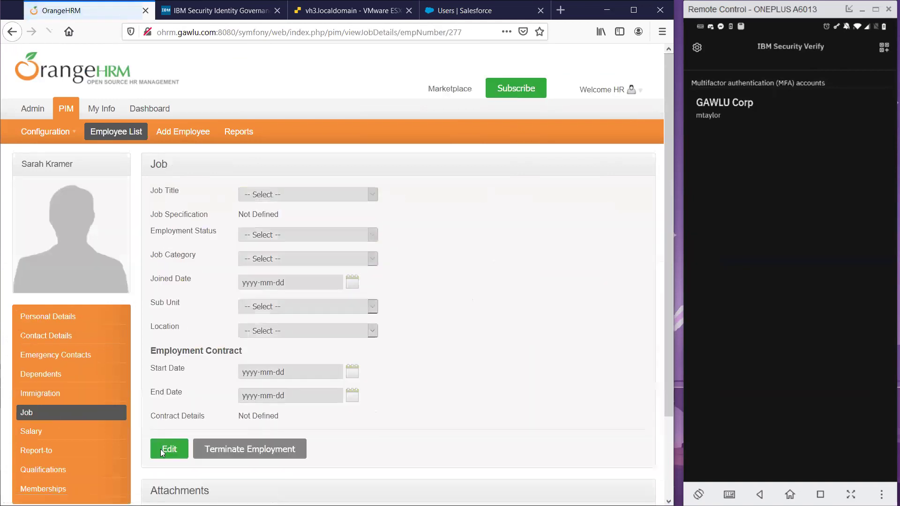
left_click(164, 447)
left_click(343, 196)
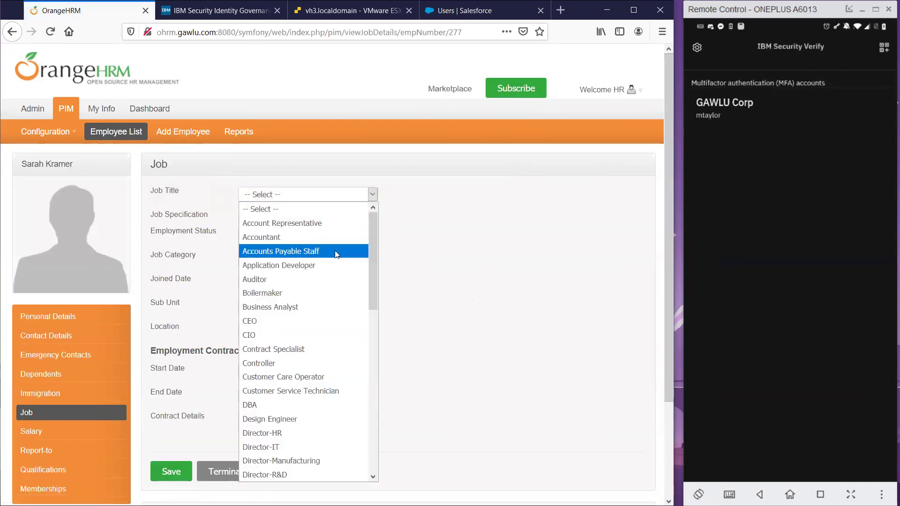
left_click(335, 250)
left_click(168, 471)
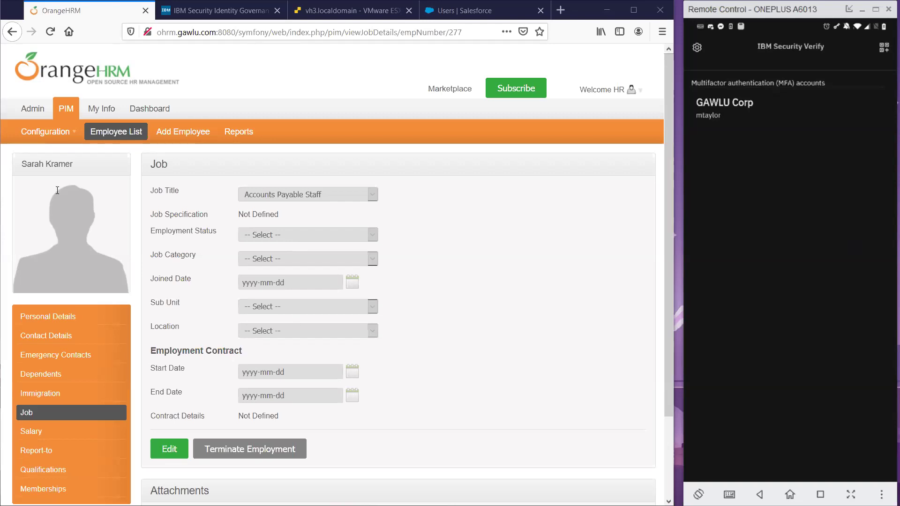
- In Access Governance Core, search identities by the new hire's surname and open the matching identity
left_click(205, 11)
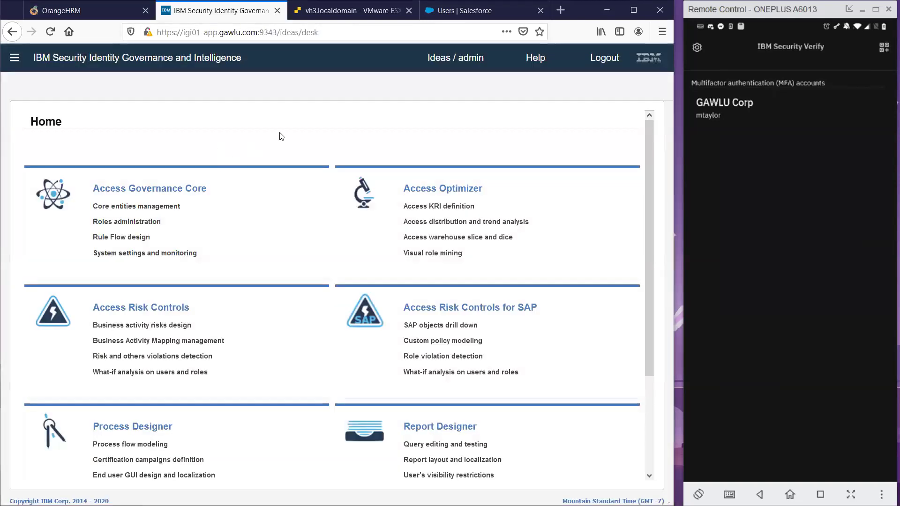
left_click(124, 195)
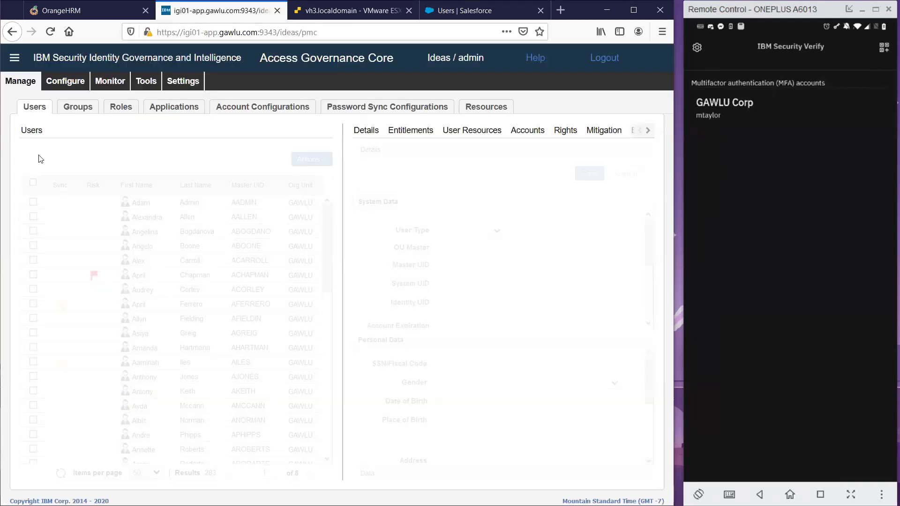
left_click(159, 193)
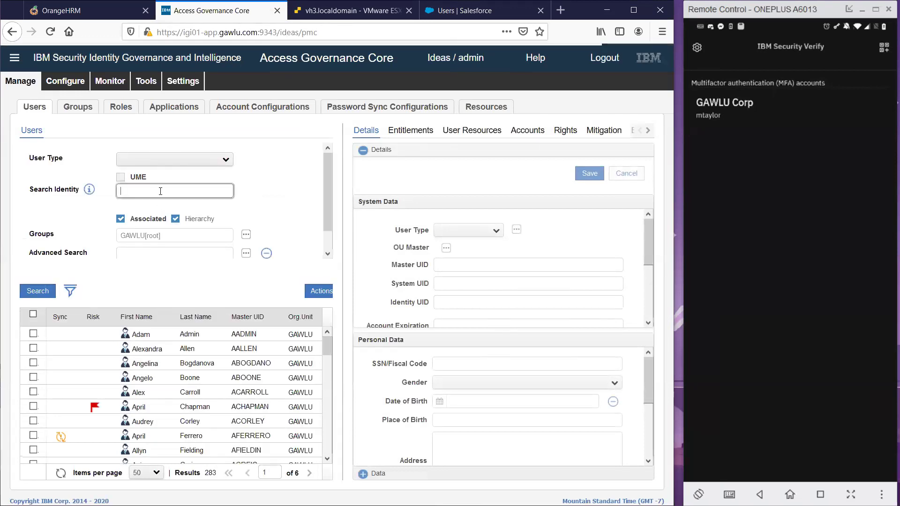
type("Kramer")
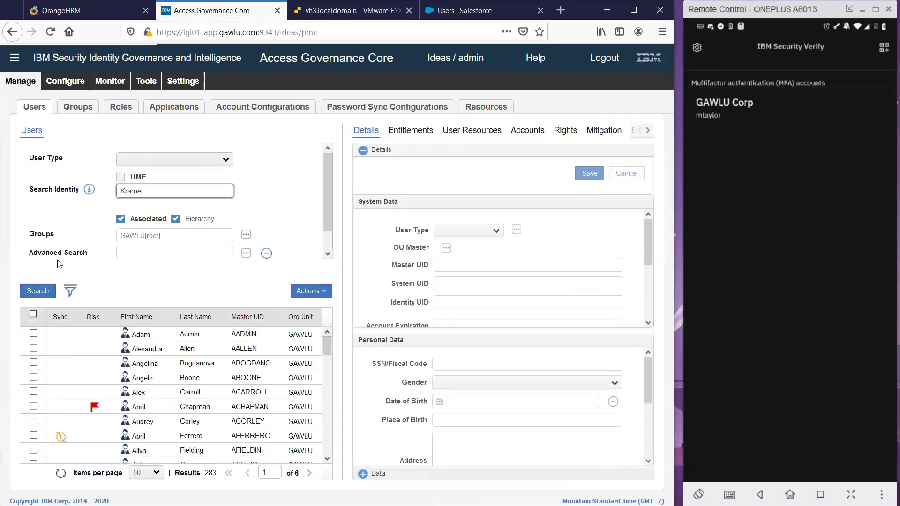
left_click(37, 292)
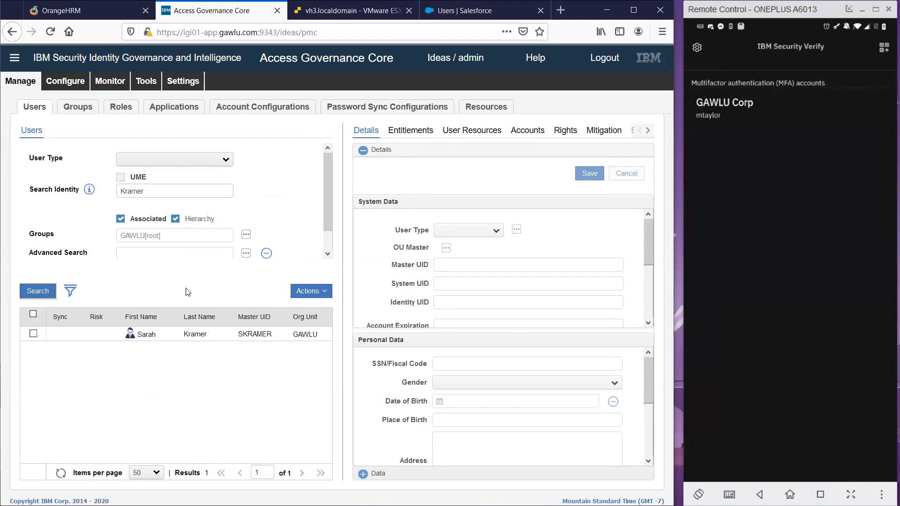
left_click(201, 336)
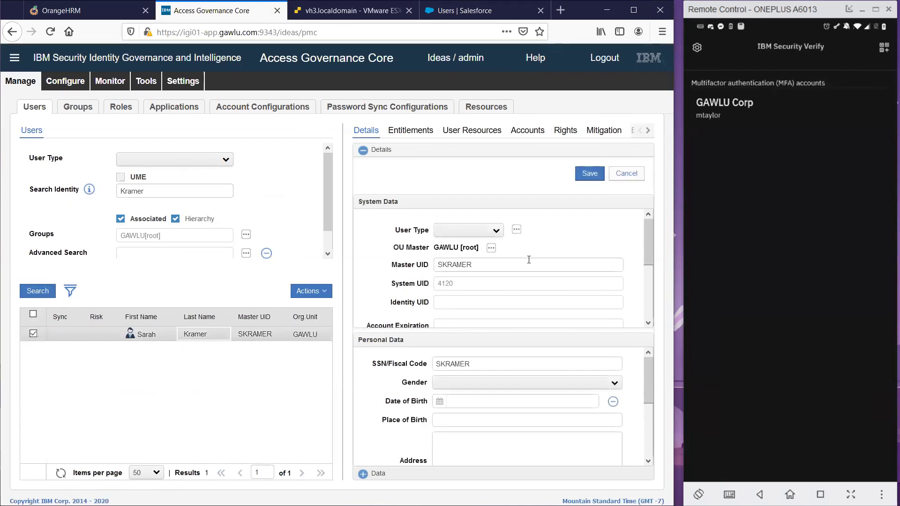
- Check the identity's Master UID, First Name and Last Name, then expand its Data attributes
left_click_drag(529, 265, 436, 265)
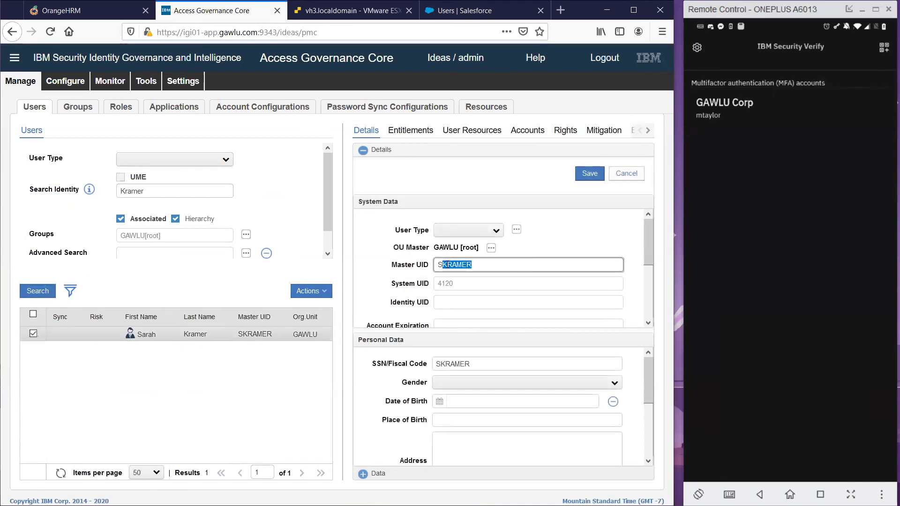
scroll(489, 279, "down", 2)
left_click(486, 256)
left_click(487, 267)
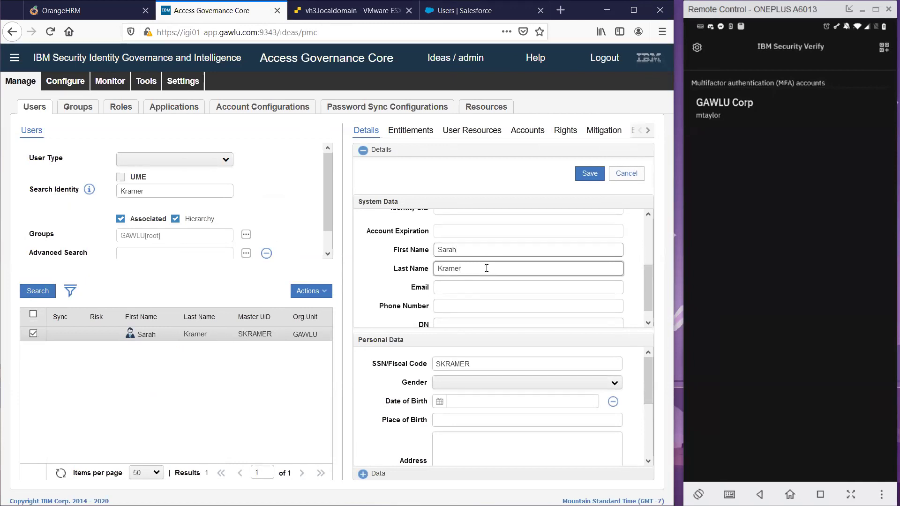
left_click(375, 473)
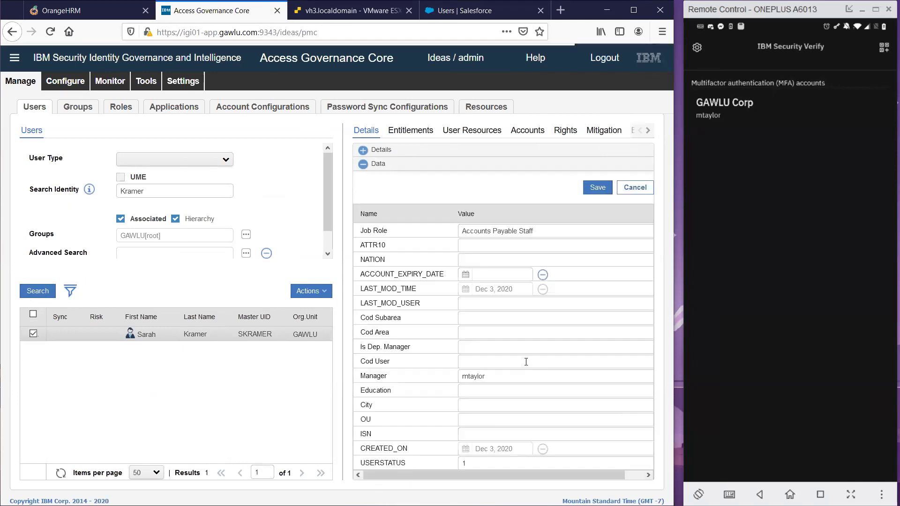
left_click_drag(535, 231, 439, 225)
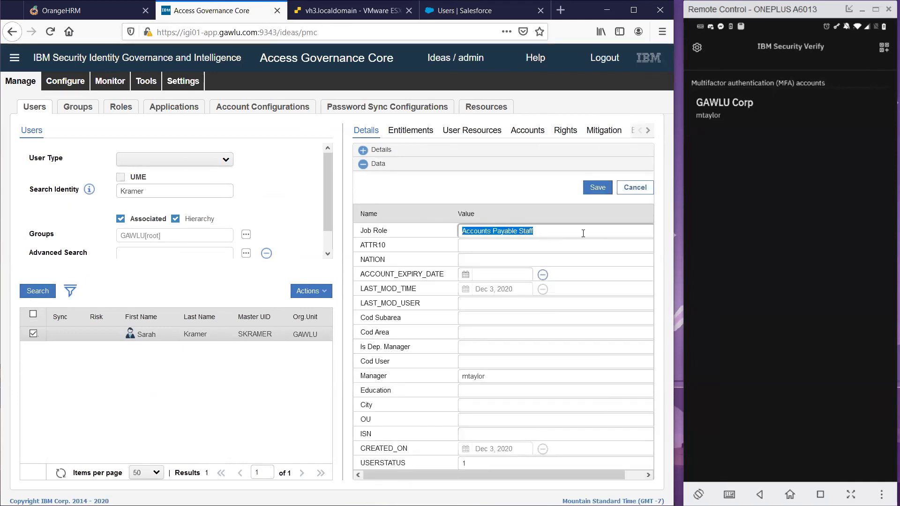
key("alt+Tab")
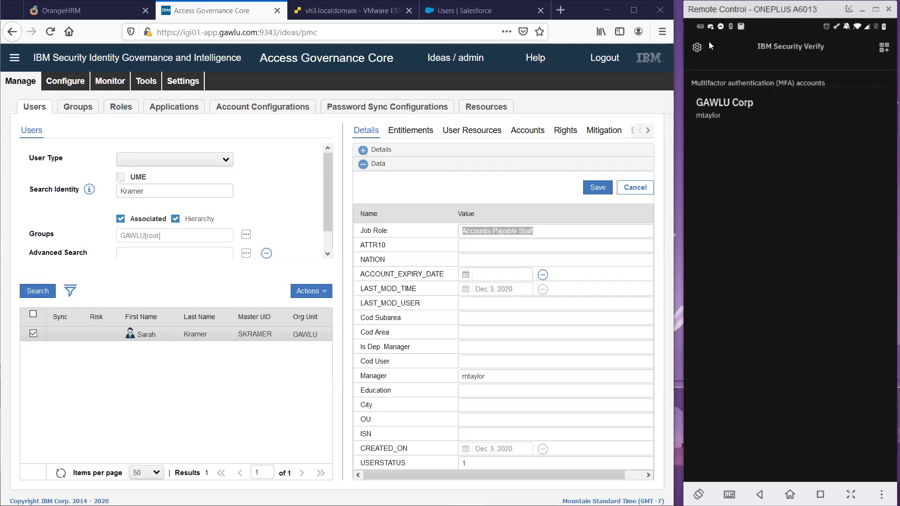
key("alt+Tab")
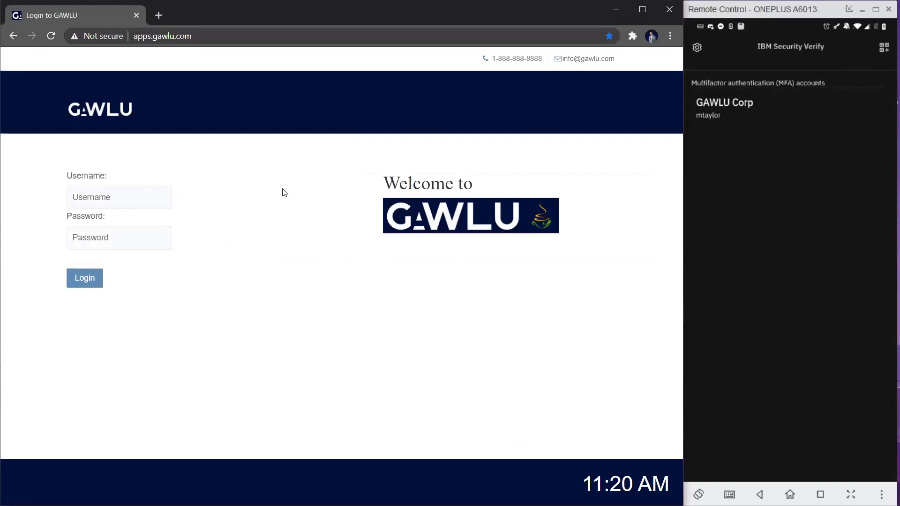
- Log in to the GAWLU portal with the new hire's user ID and password
left_click(122, 195)
key("Tab")
type("•••••••••••")
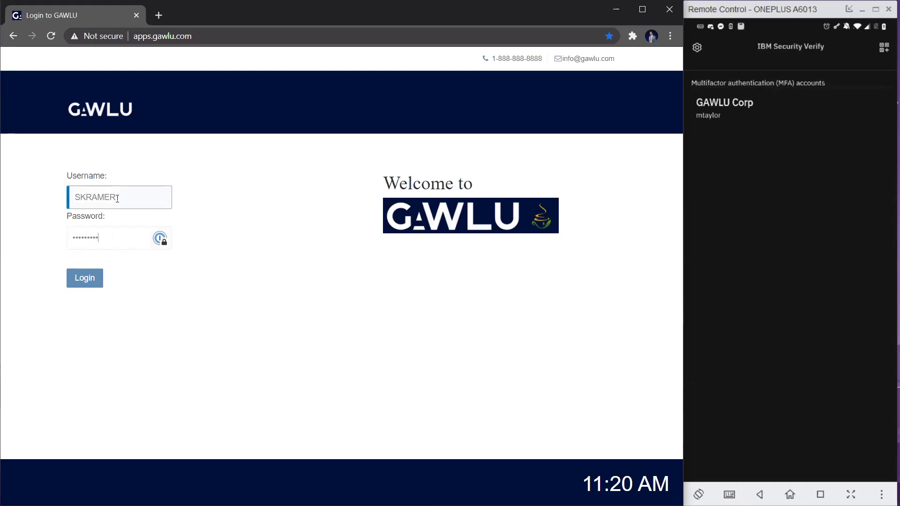
left_click(83, 279)
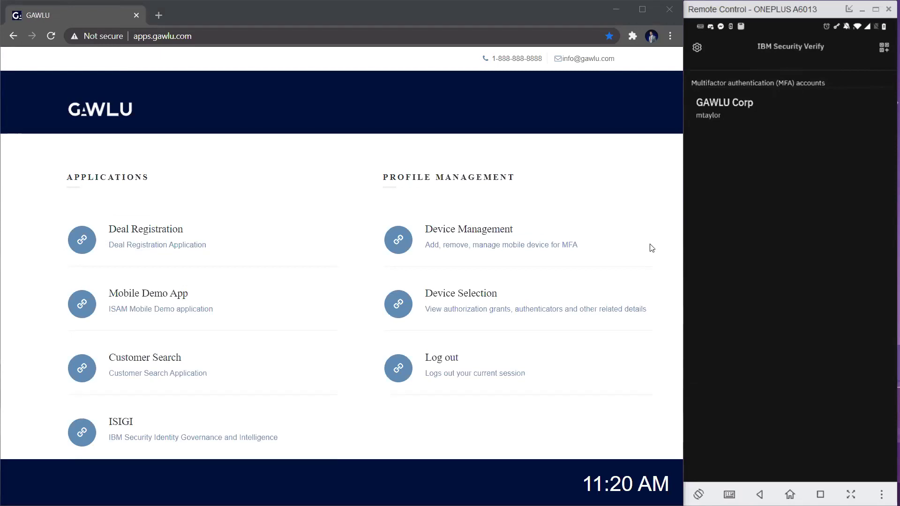
left_click(240, 438)
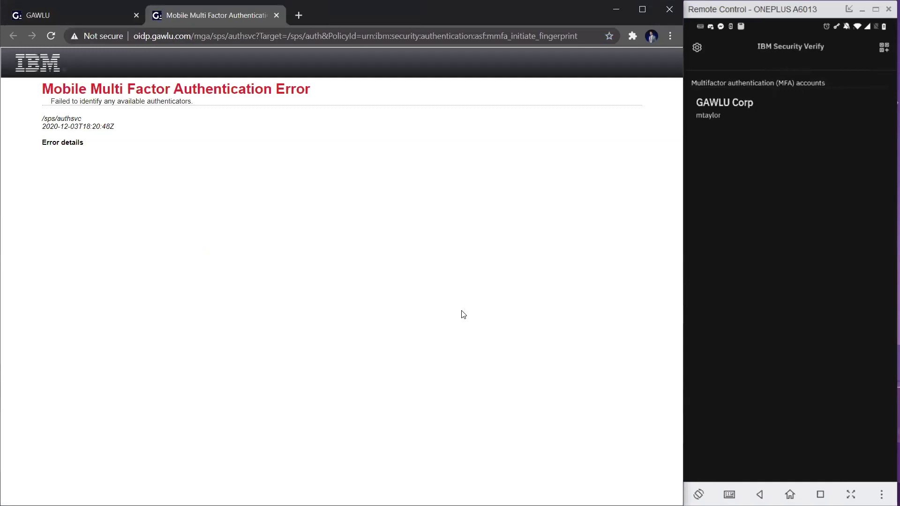
left_click(277, 16)
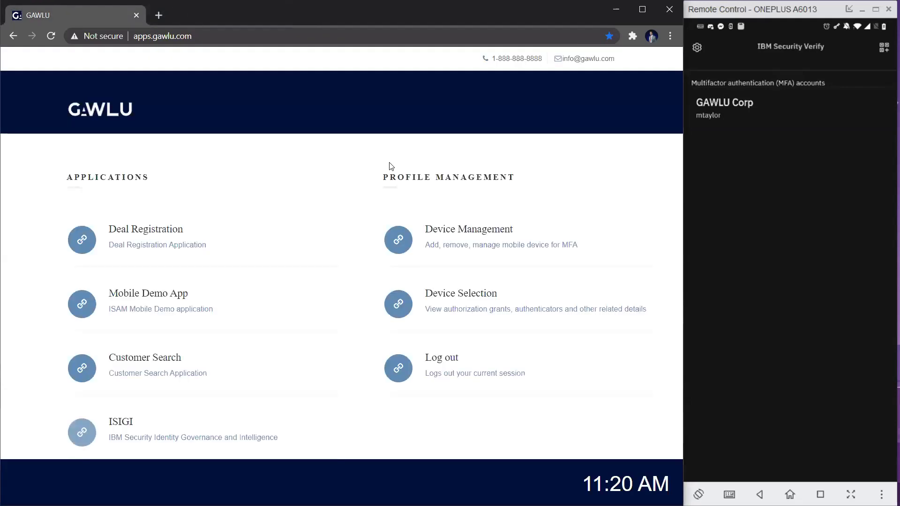
- Add the OnePlus 6T as an MFA device via Device Management by pairing its QR code, then return to GAWLU
left_click(462, 236)
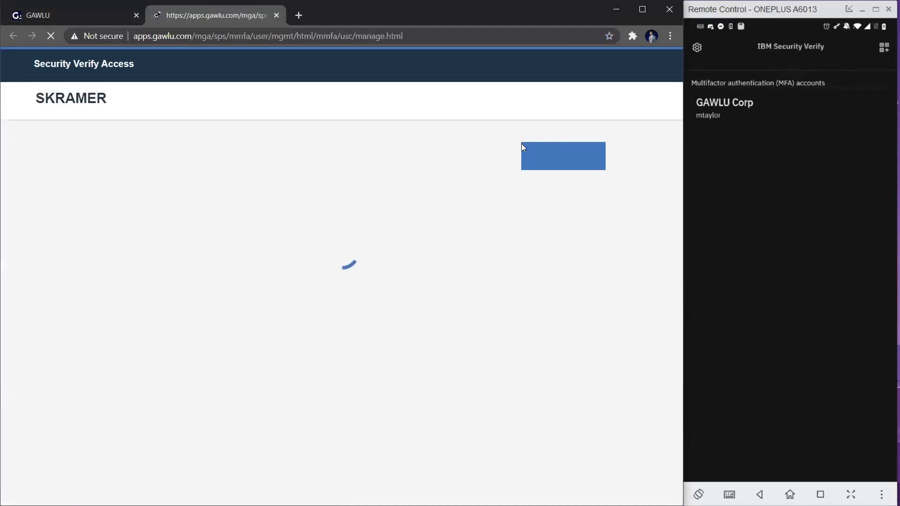
left_click(561, 164)
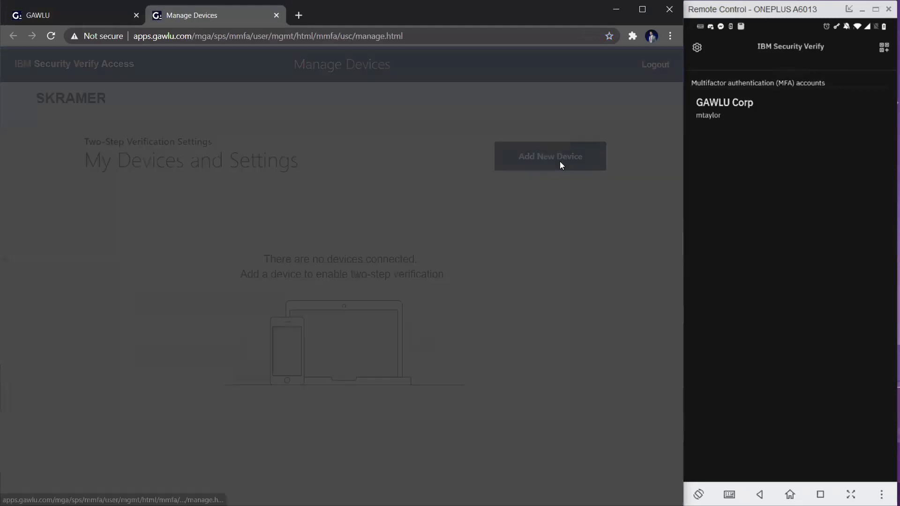
left_click(187, 314)
left_click(230, 285)
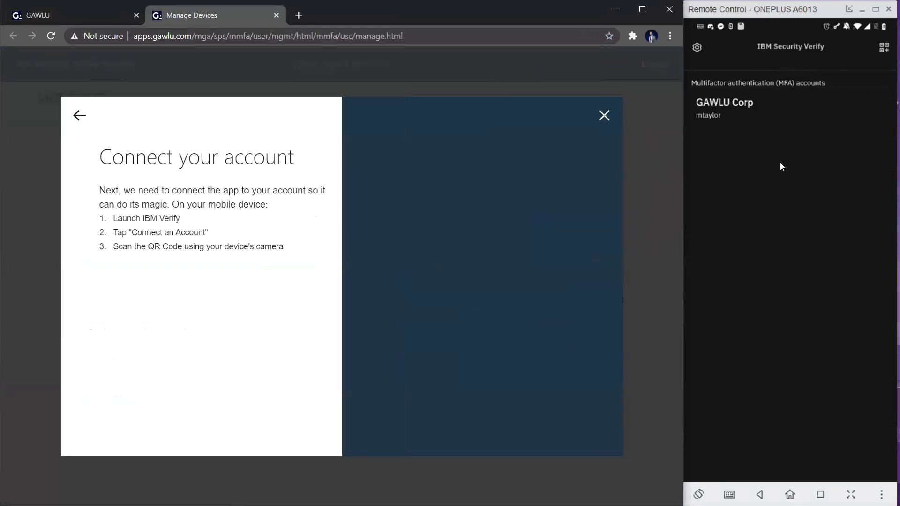
left_click(837, 172)
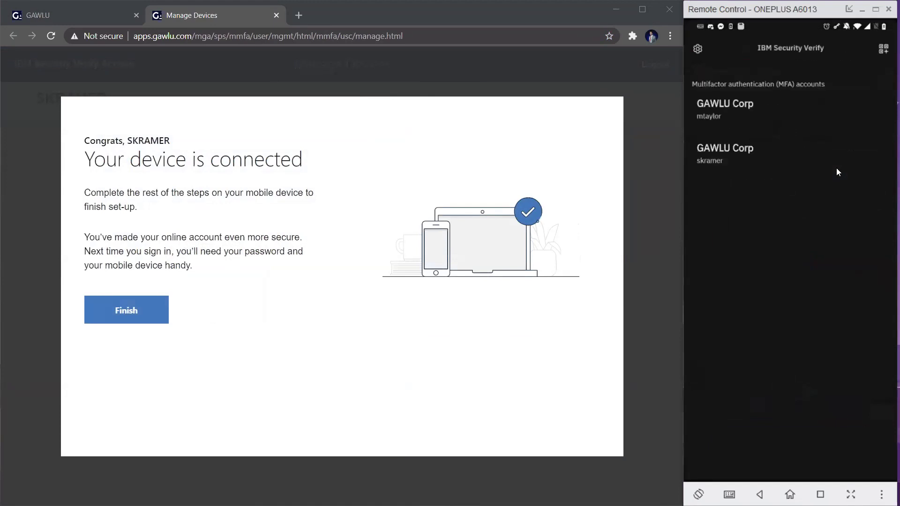
left_click(133, 311)
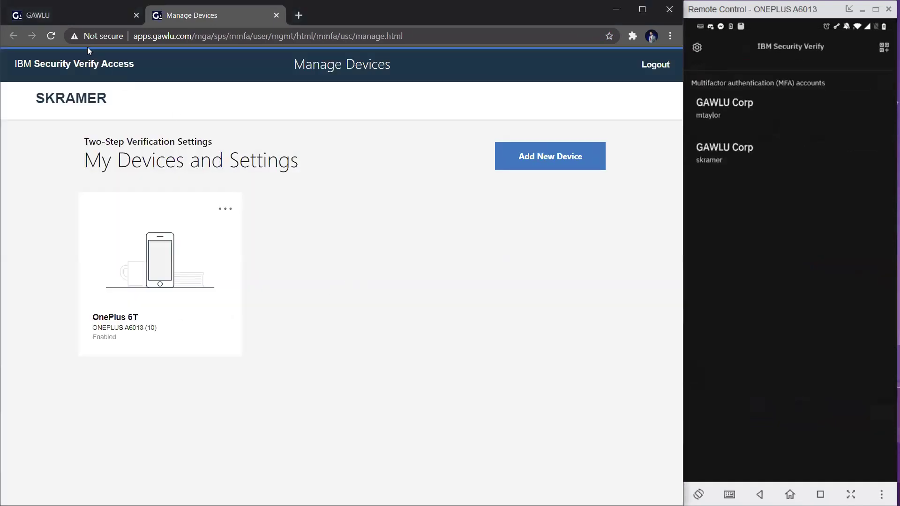
left_click(86, 19)
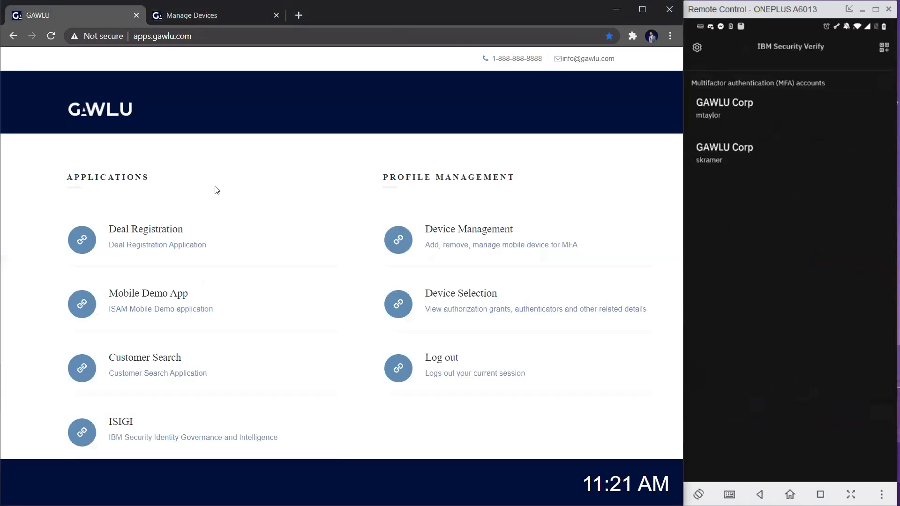
- Launch ISIGI from the portal and permit its authorization request
left_click(180, 441)
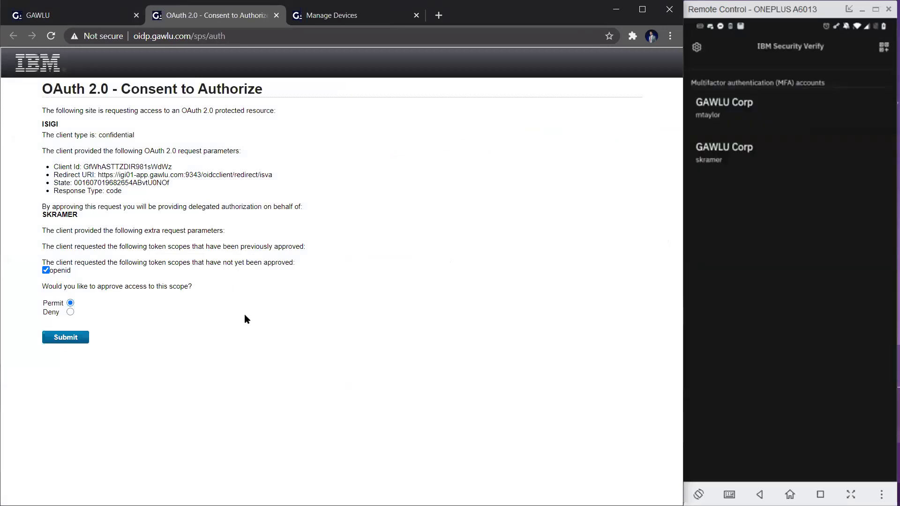
left_click(68, 339)
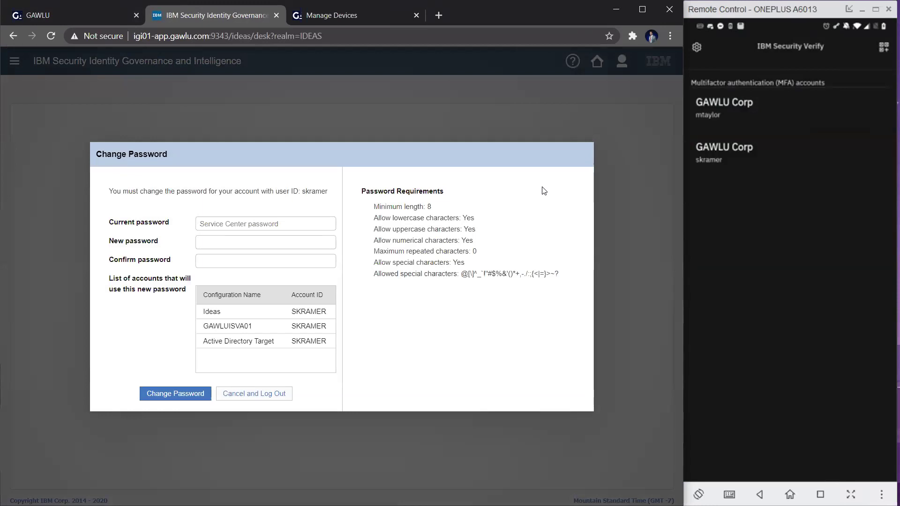
- Enter the current password and a new confirmed password, then submit the password change
left_click(310, 225)
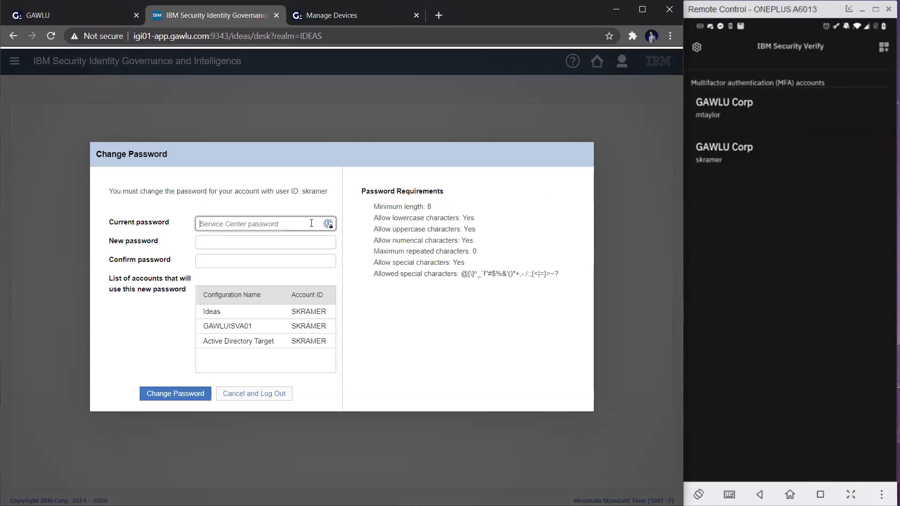
type("••••••")
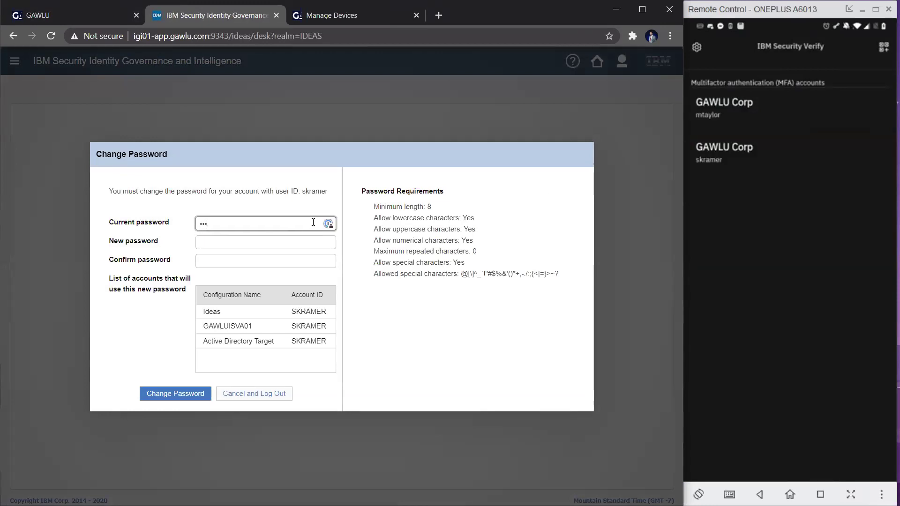
type("•••••")
key("Tab")
type("•••••••••••")
key("Tab")
type("•••••••••••")
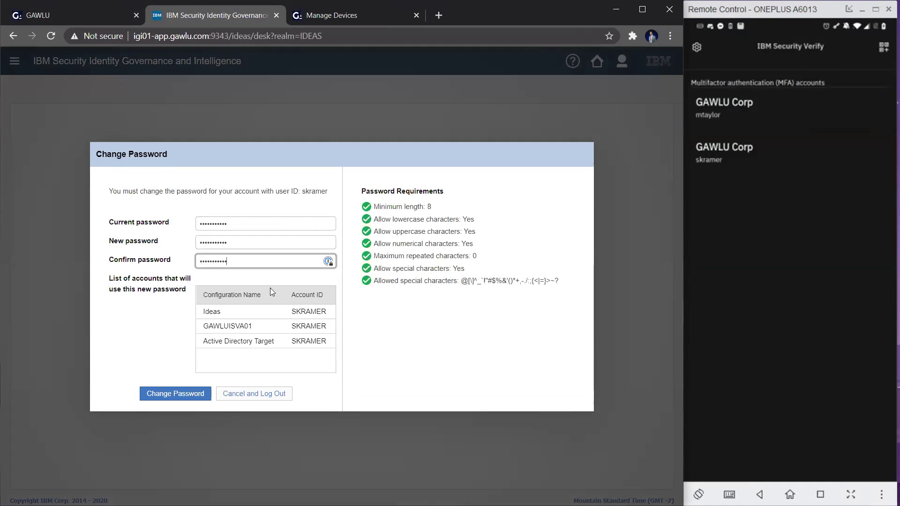
left_click(184, 394)
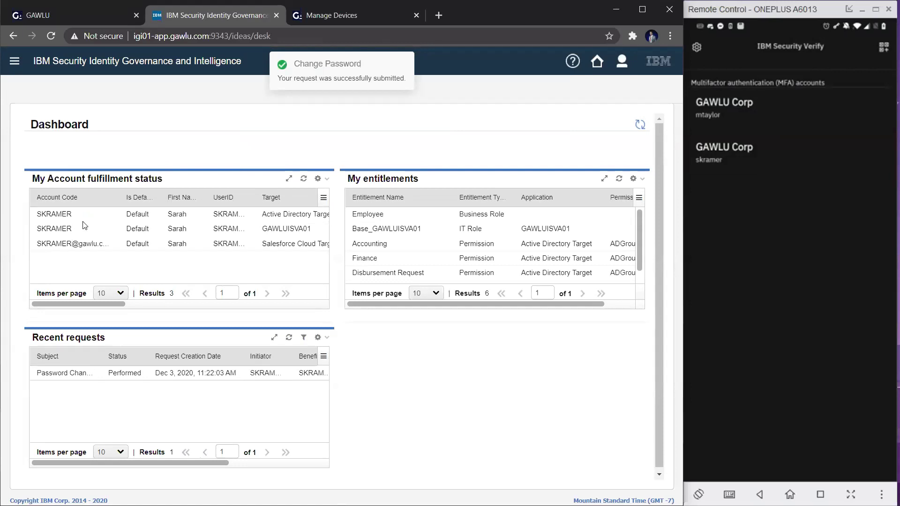
- Inspect the Active Directory, GAWLUISVA01 and Salesforce accounts plus Accounting, Finance and Base_GAWLUISVA01 entitlements
left_click(298, 215)
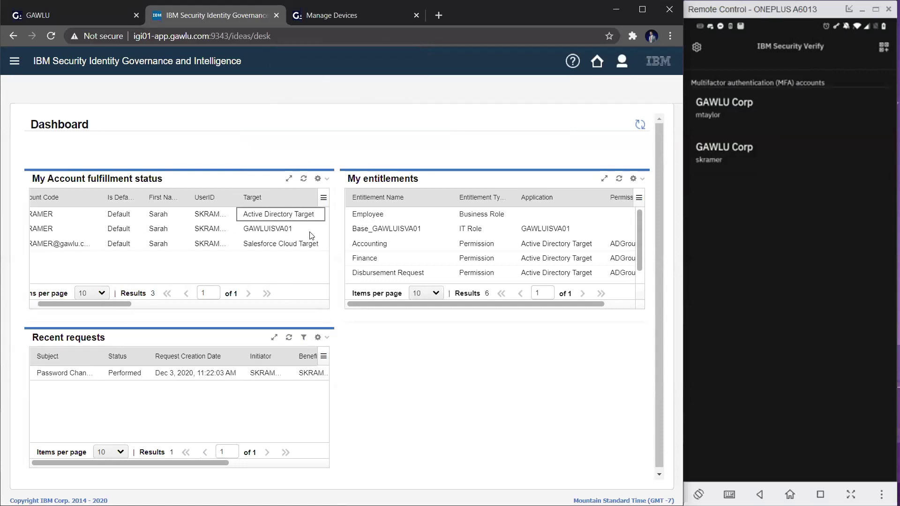
left_click(310, 234)
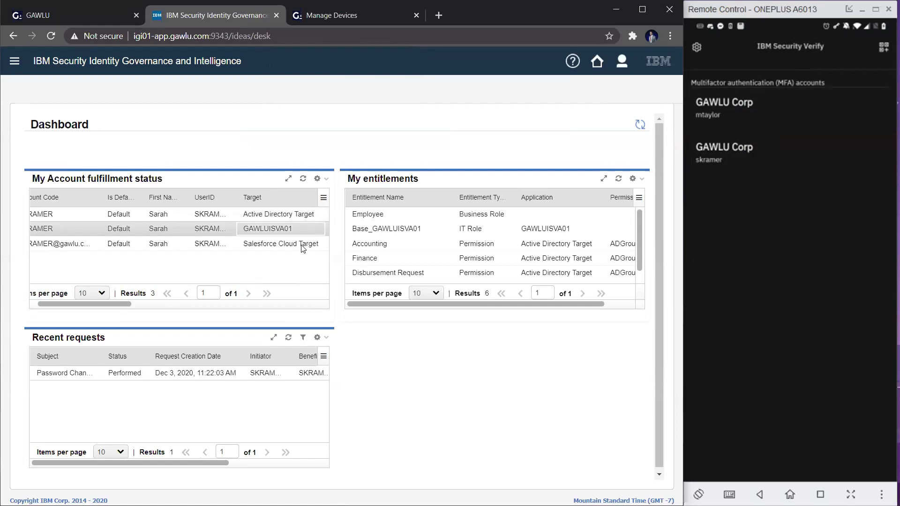
left_click(303, 248)
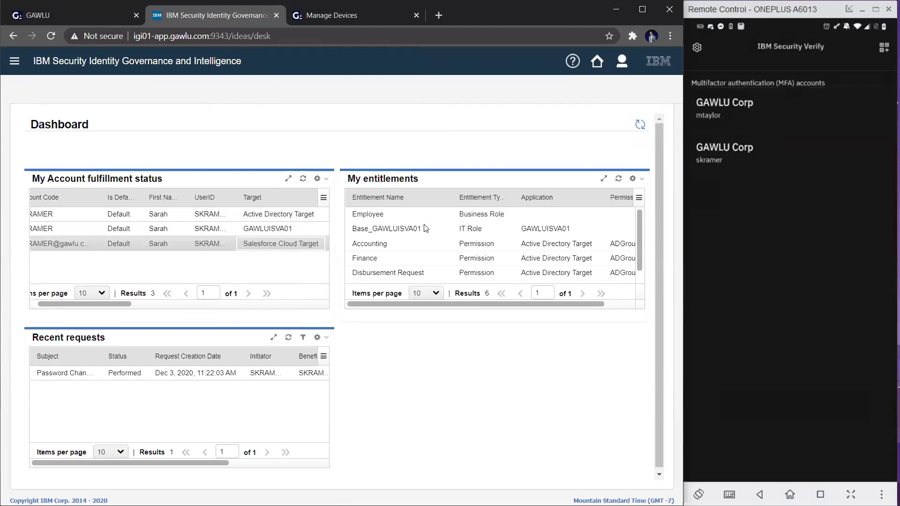
left_click(402, 248)
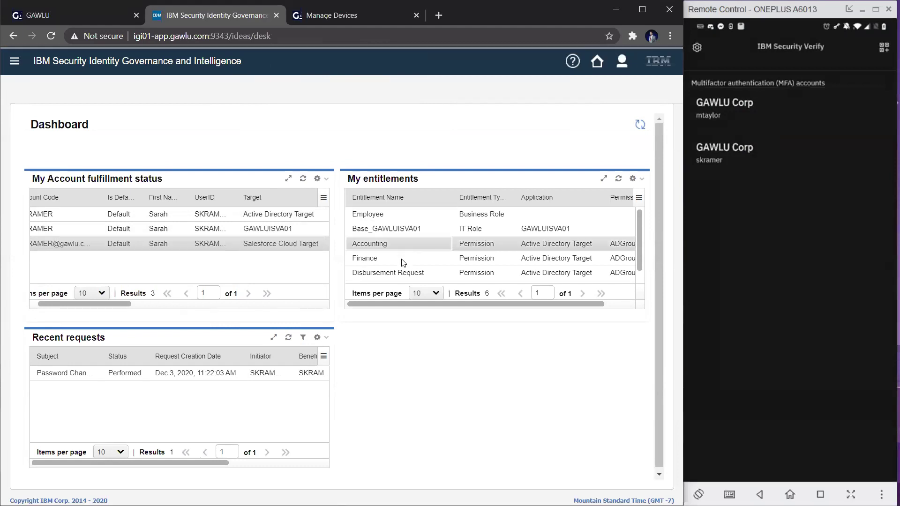
left_click(402, 263)
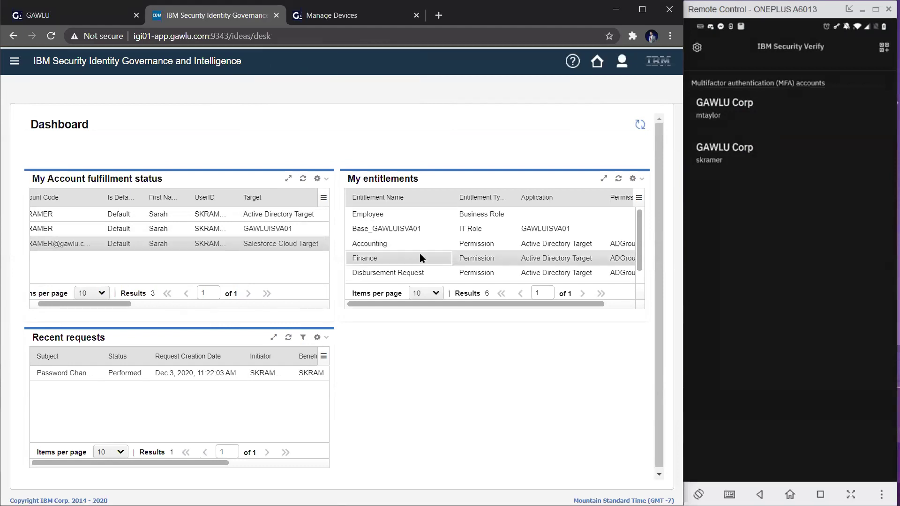
left_click(414, 230)
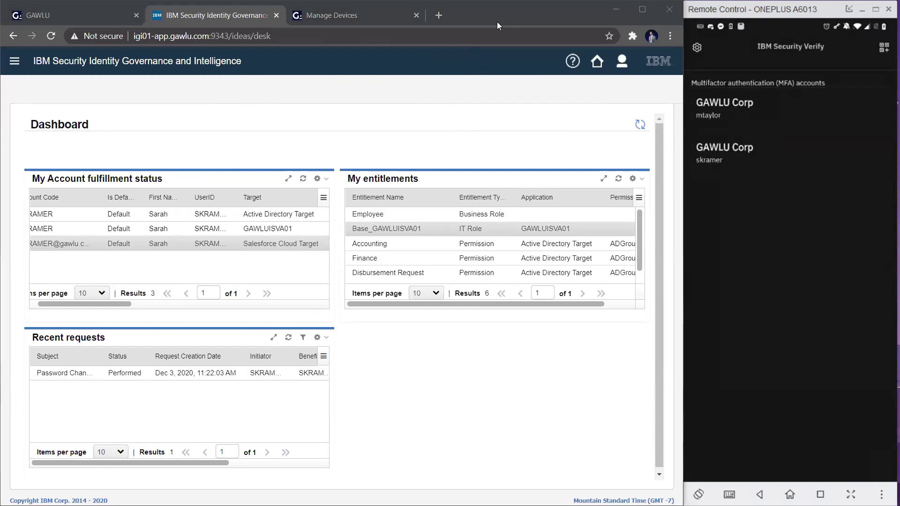
key("alt+Tab")
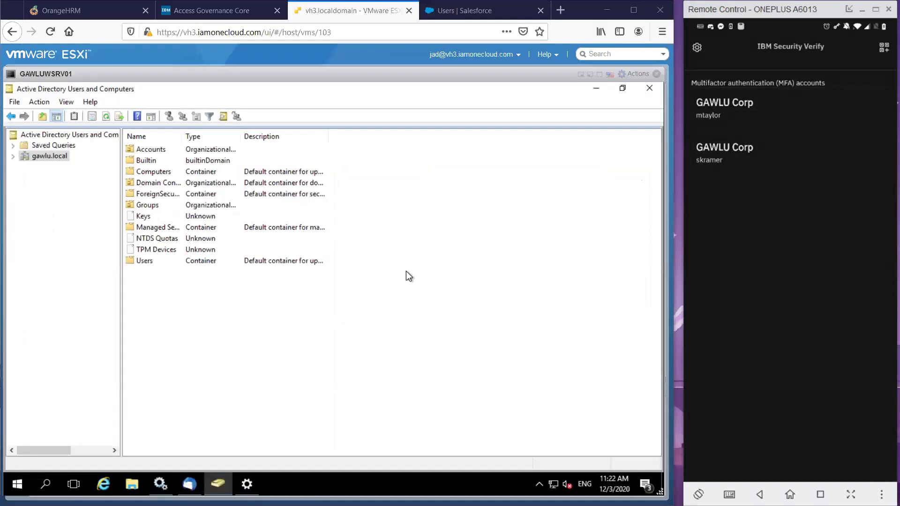
- Find and select the new hire's user account in gawlu.local, then go to Salesforce Users
left_click(13, 156)
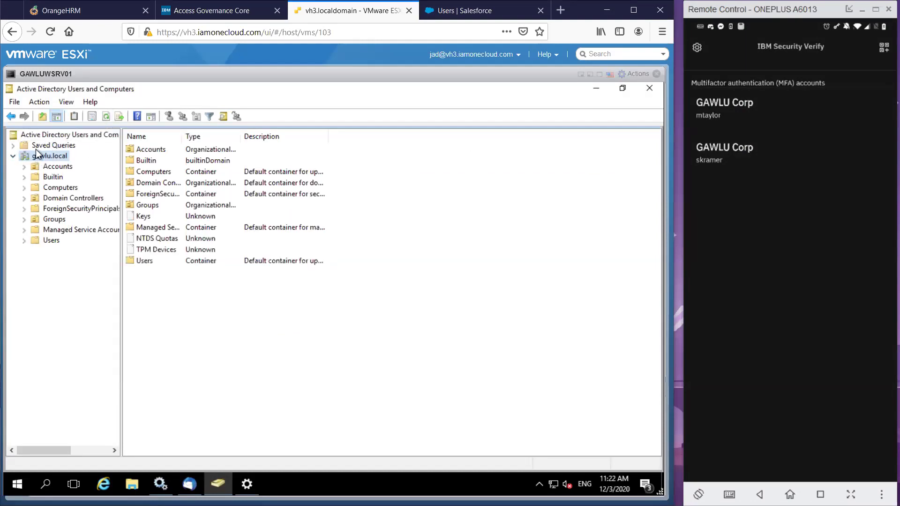
right_click(37, 156)
left_click(62, 178)
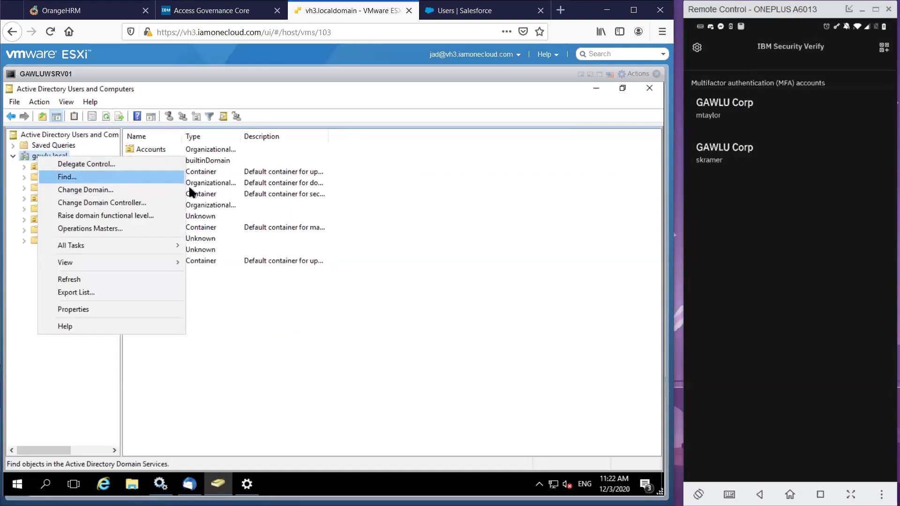
type("Kramer")
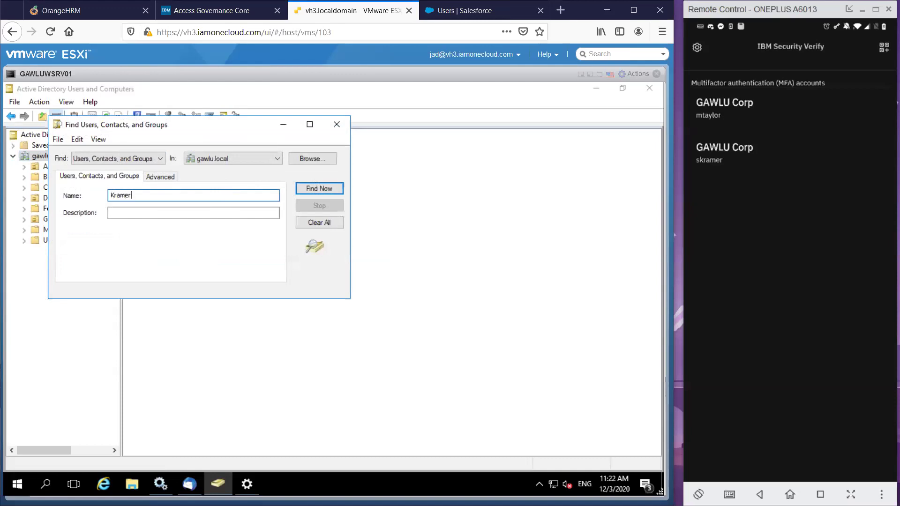
key("Return")
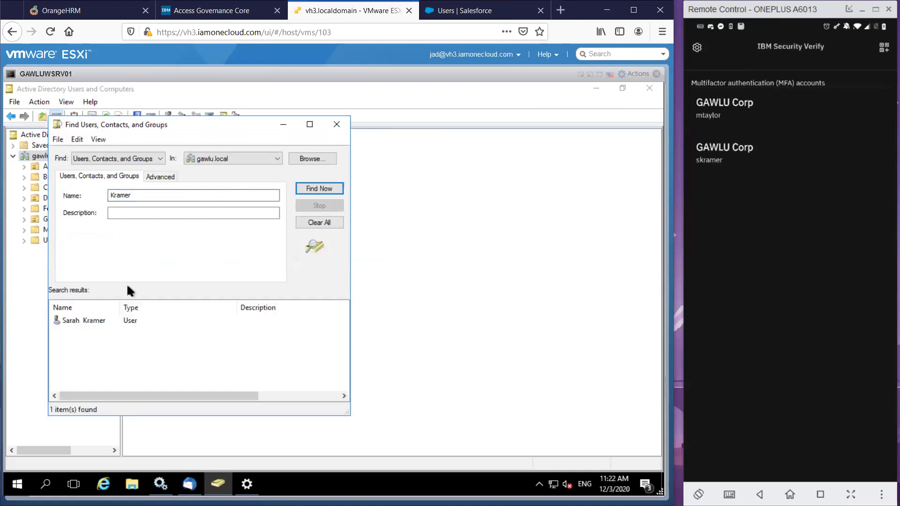
left_click(86, 319)
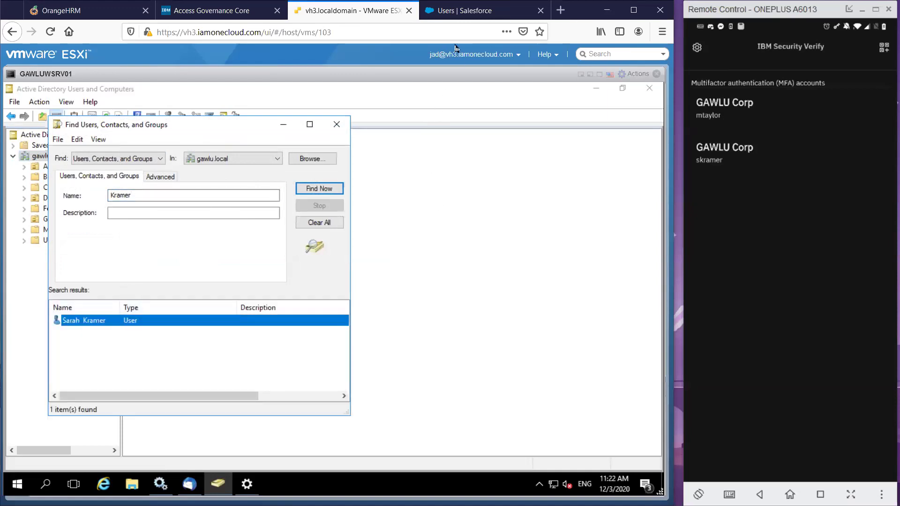
left_click(459, 19)
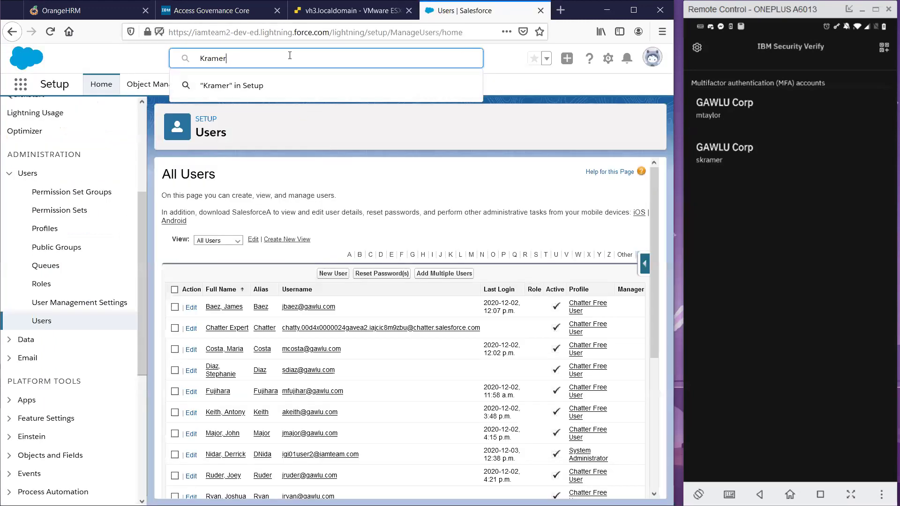
- Reload the Salesforce Users page and search Setup for the new hire's surname
left_click(51, 32)
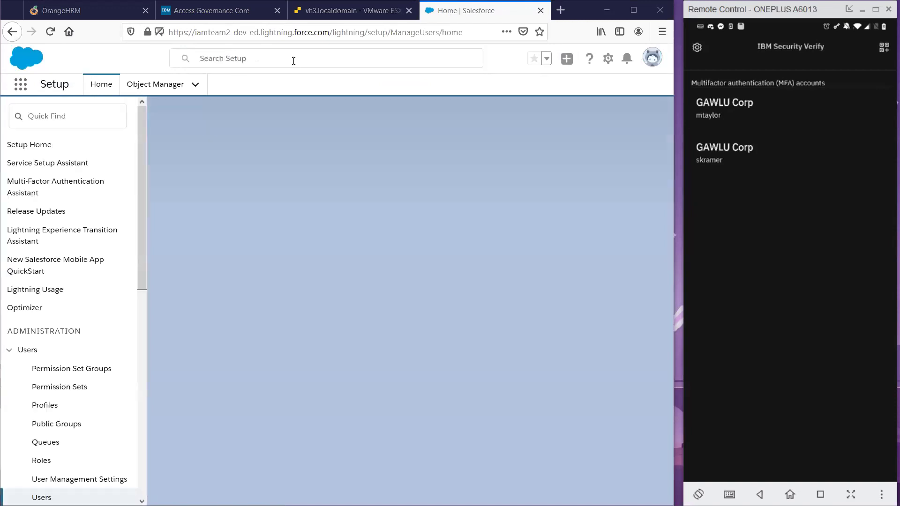
left_click(293, 60)
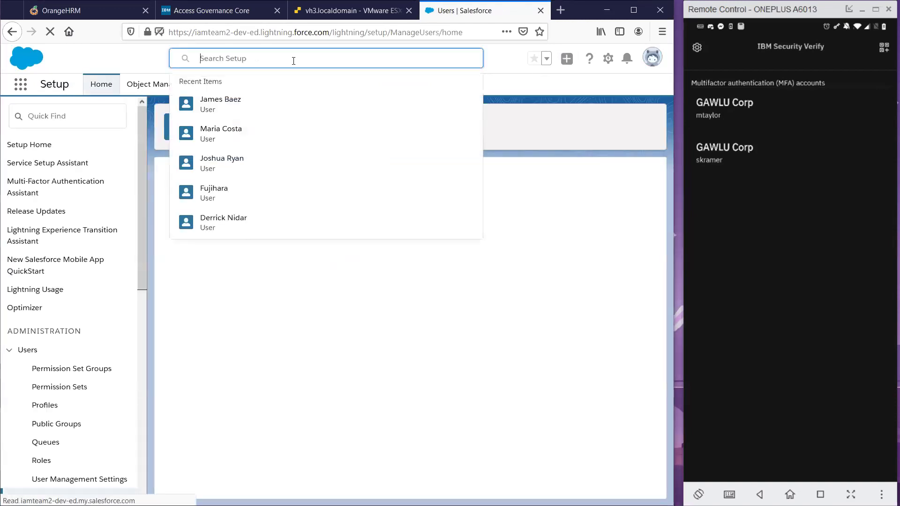
type("Kramer")
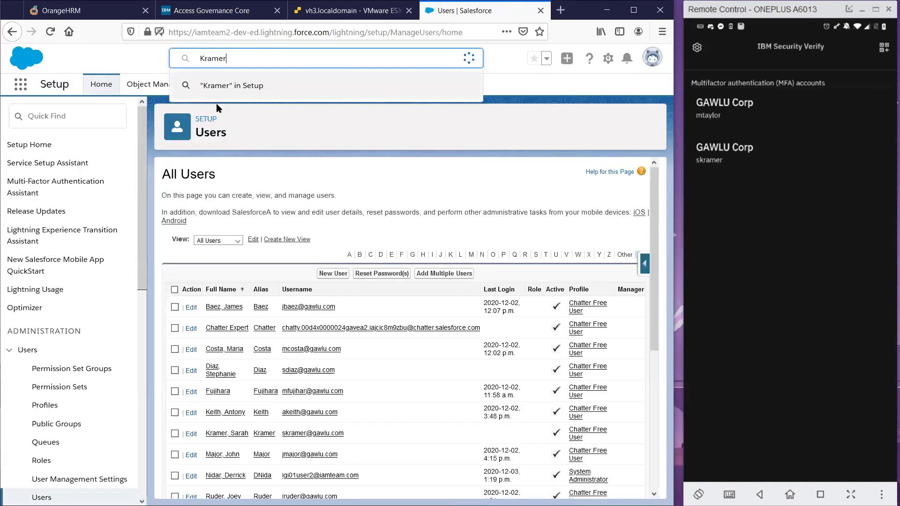
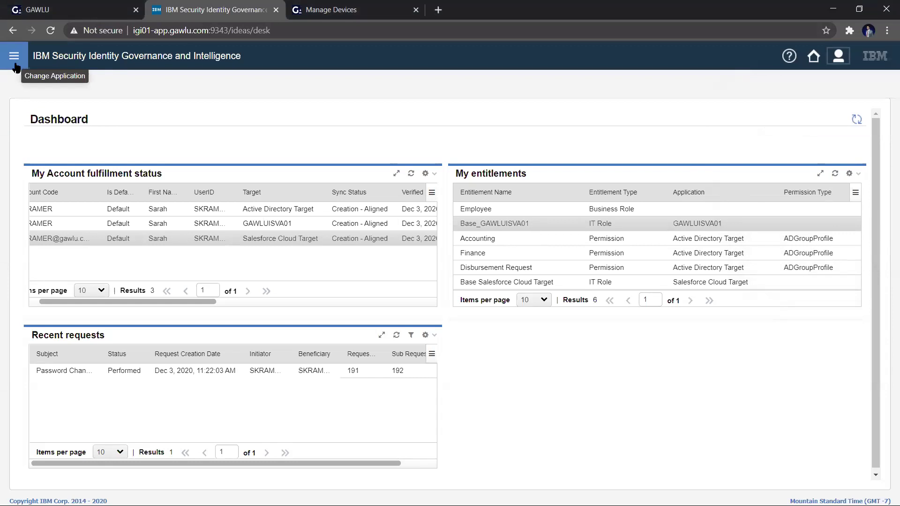
- In the Request Center, browse permissions for the Active Directory Target application
left_click(14, 60)
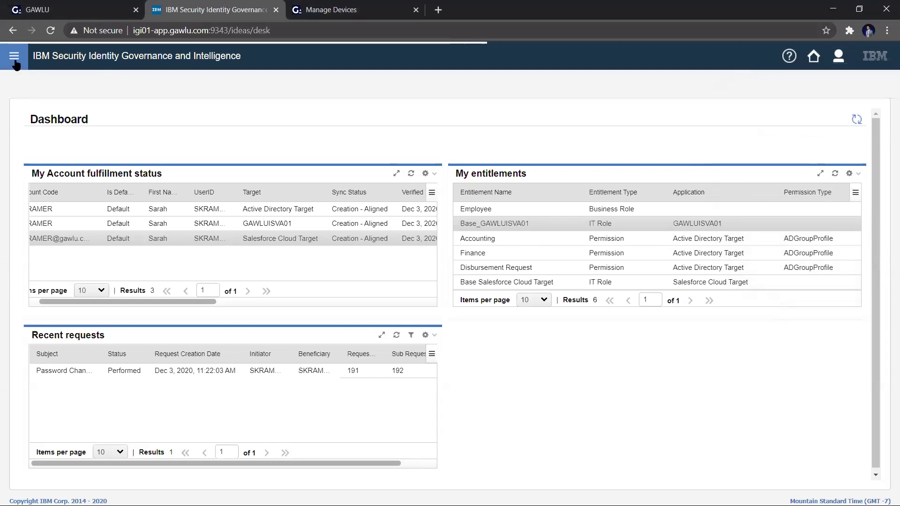
left_click(60, 121)
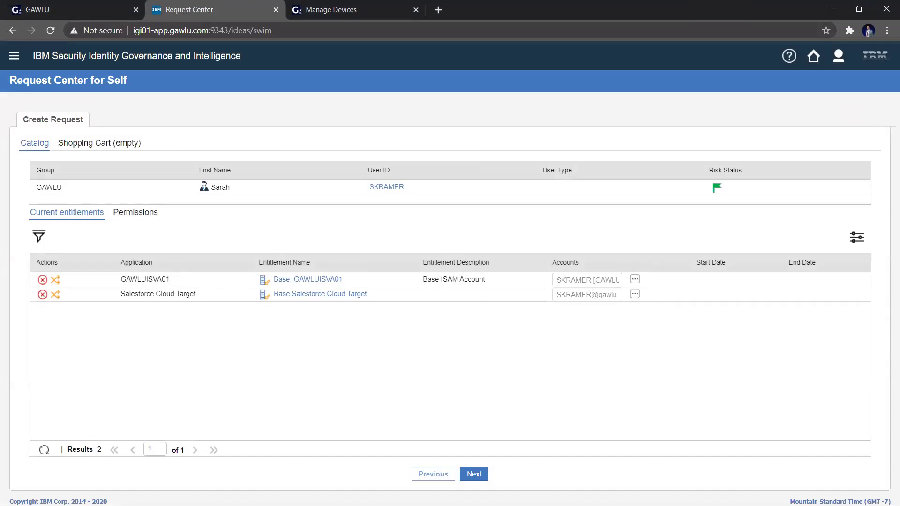
left_click(118, 218)
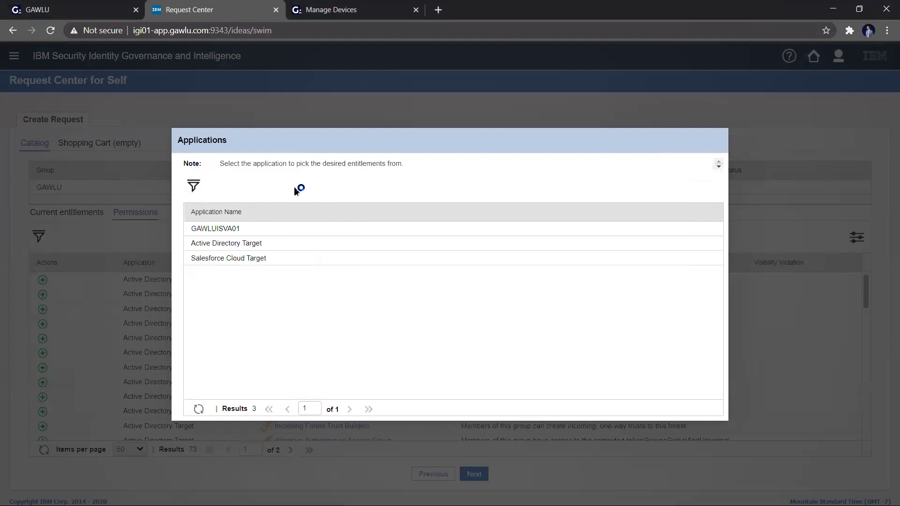
left_click(308, 244)
- Search for 'application1', add the Application1 permission to the cart, and proceed to the cart
left_click(39, 237)
left_click(445, 237)
type("a")
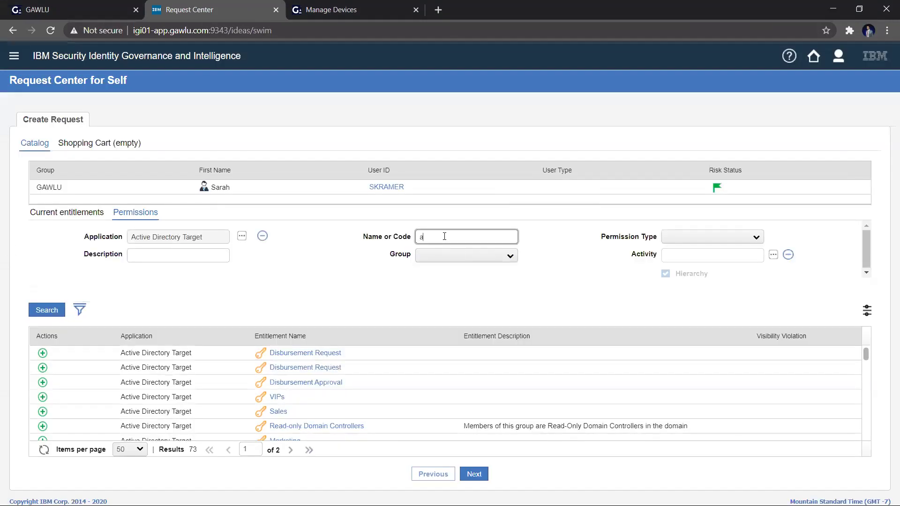
type("pplication1")
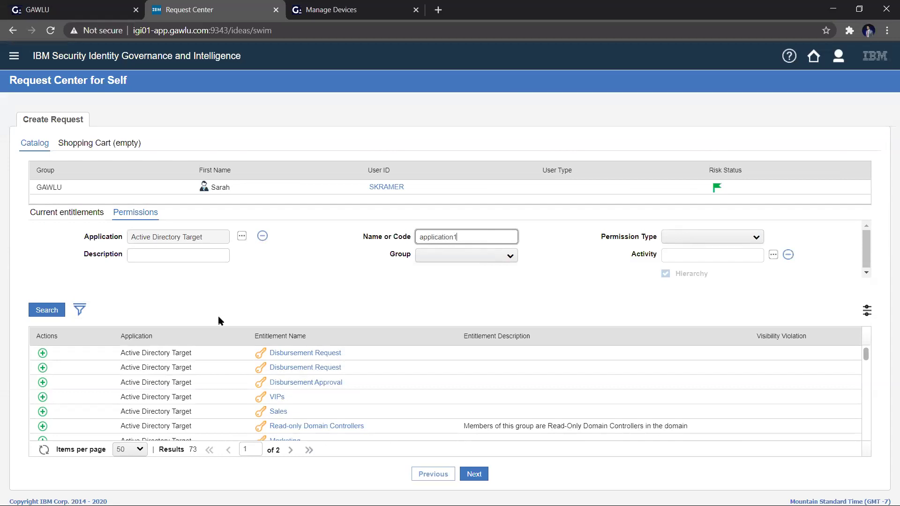
left_click(46, 310)
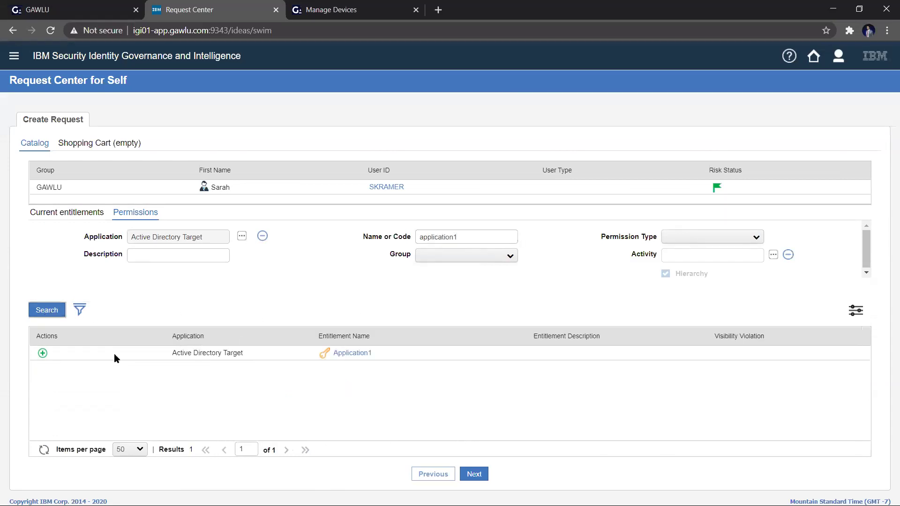
left_click(42, 354)
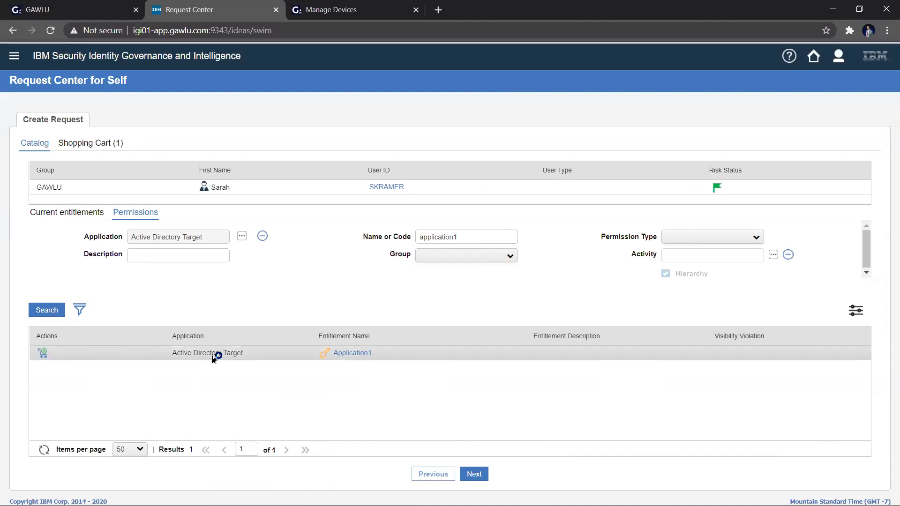
left_click(479, 478)
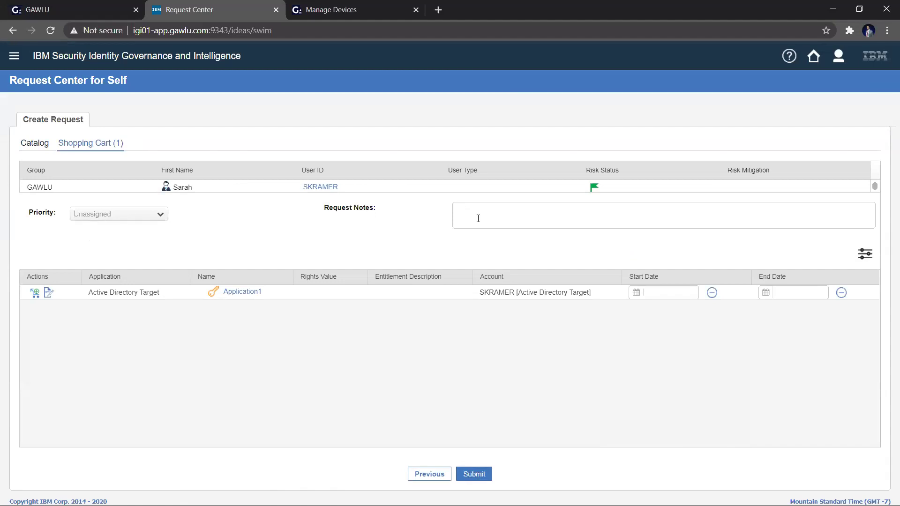
- Submit the Application1 request with the note 'requesting access'
left_click(489, 219)
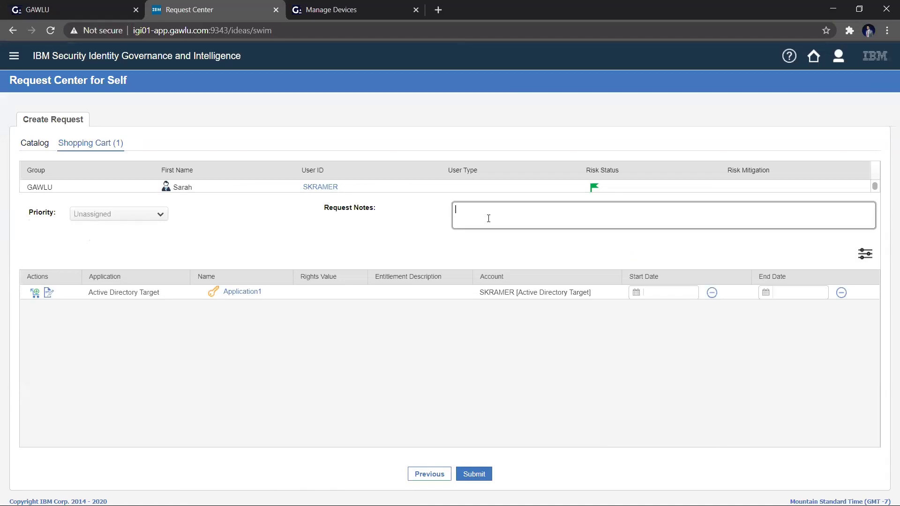
type("requesting access")
left_click(476, 479)
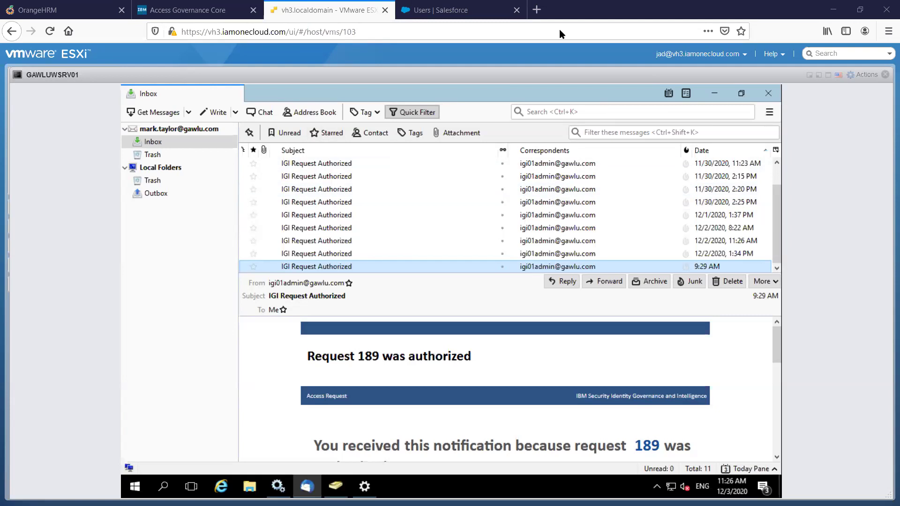
- Switch from the Thunderbird inbox to the manager's identity governance dashboard
key("alt+Tab")
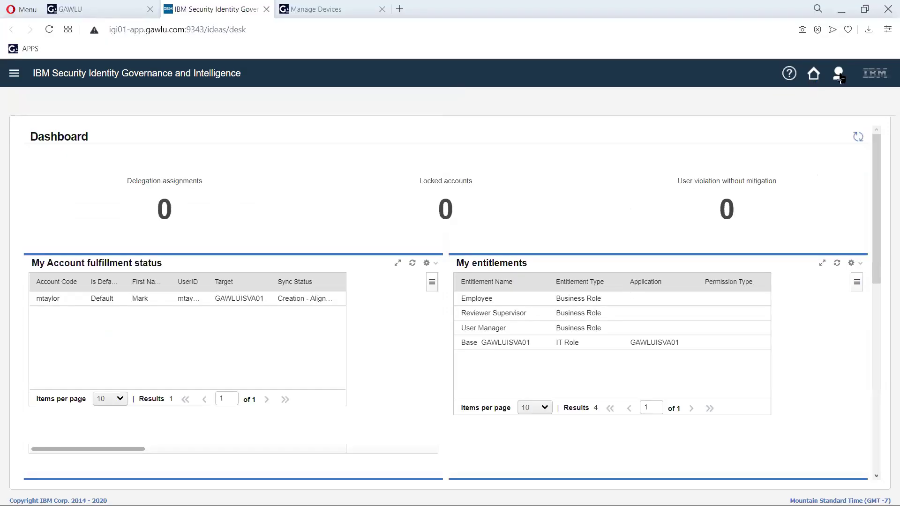
- Check the signed-in account in the profile menu, then close it
left_click(839, 76)
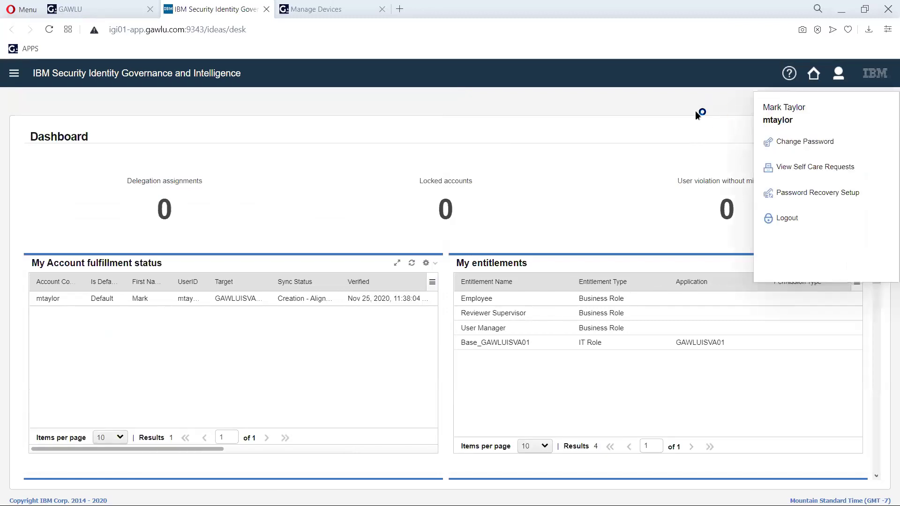
left_click(678, 105)
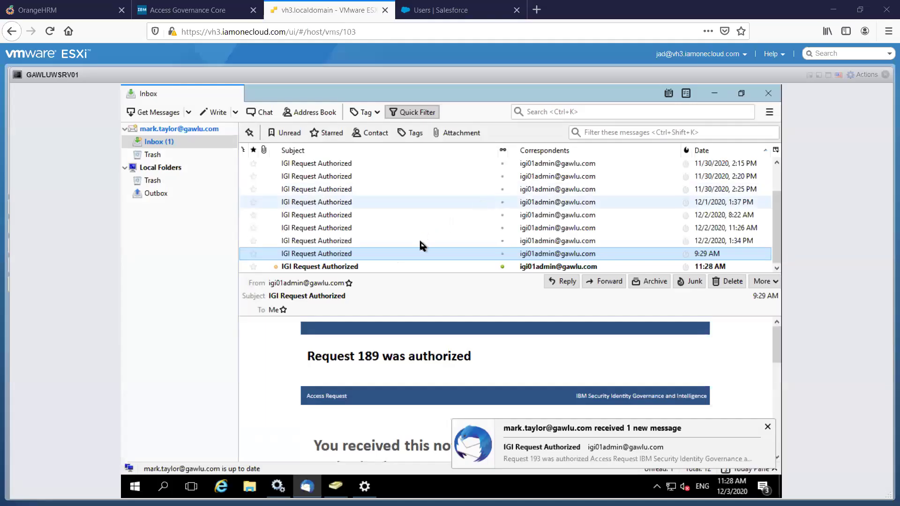
- Read the request 193 notice (Role Assign, Authorizable), then return to the dashboard and check the signed-in account
left_click(416, 267)
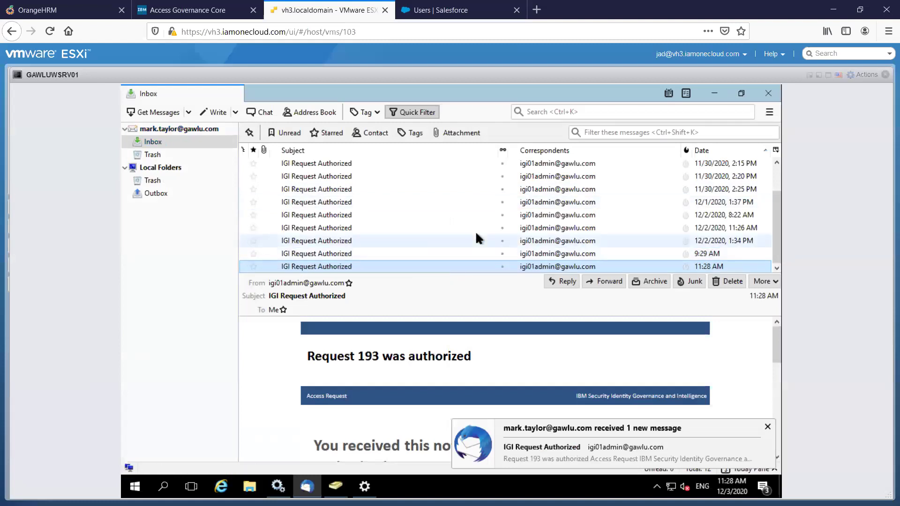
double_click(435, 266)
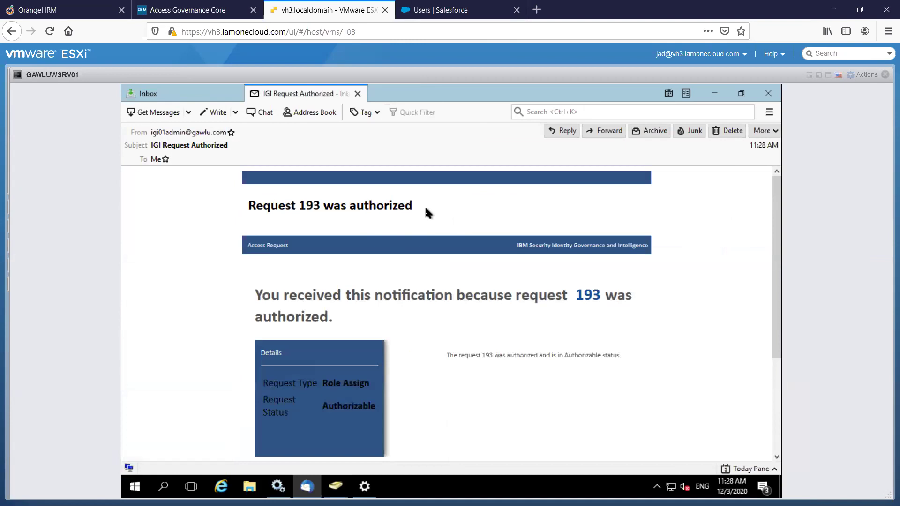
double_click(303, 204)
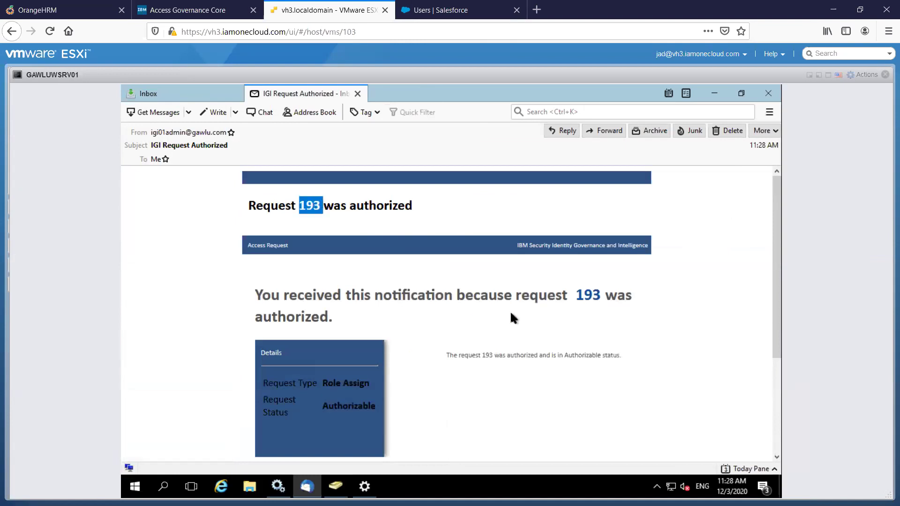
double_click(565, 355)
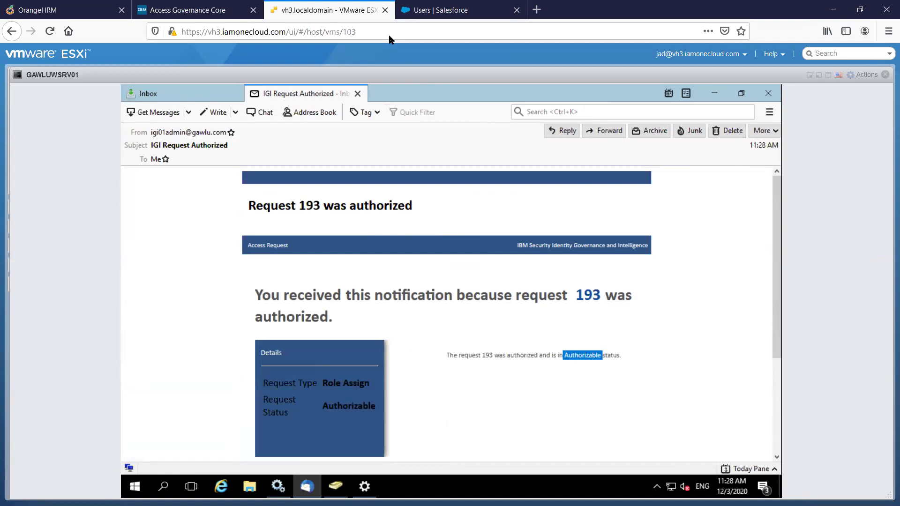
key("alt+Tab")
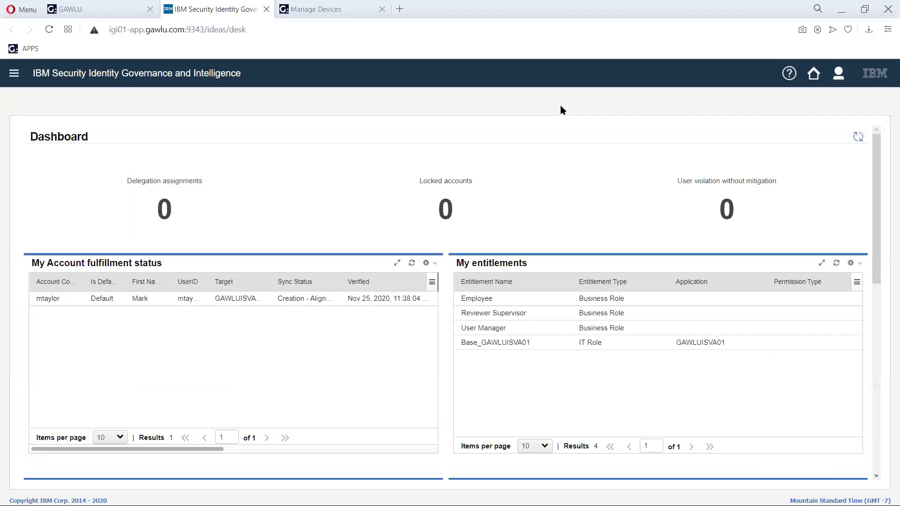
left_click(834, 81)
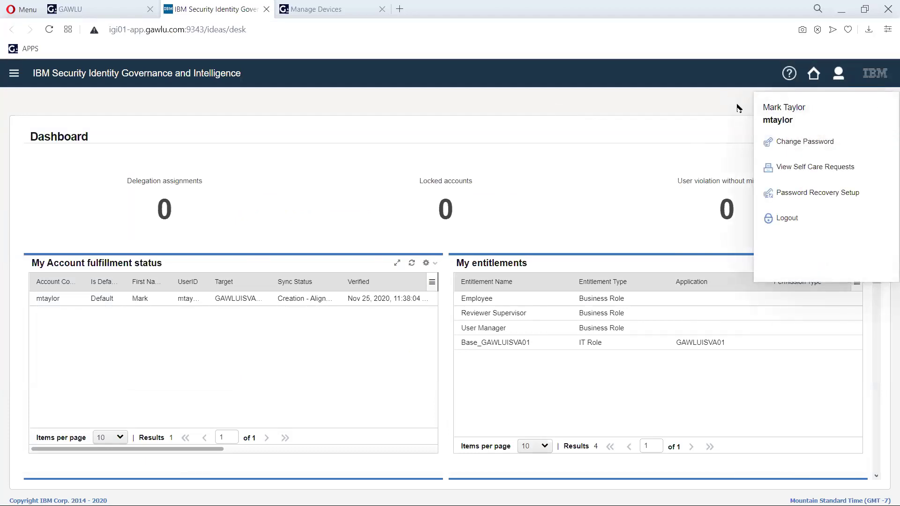
- Go to Request Center's Manage Others list of requests awaiting the manager
left_click(14, 73)
left_click(26, 162)
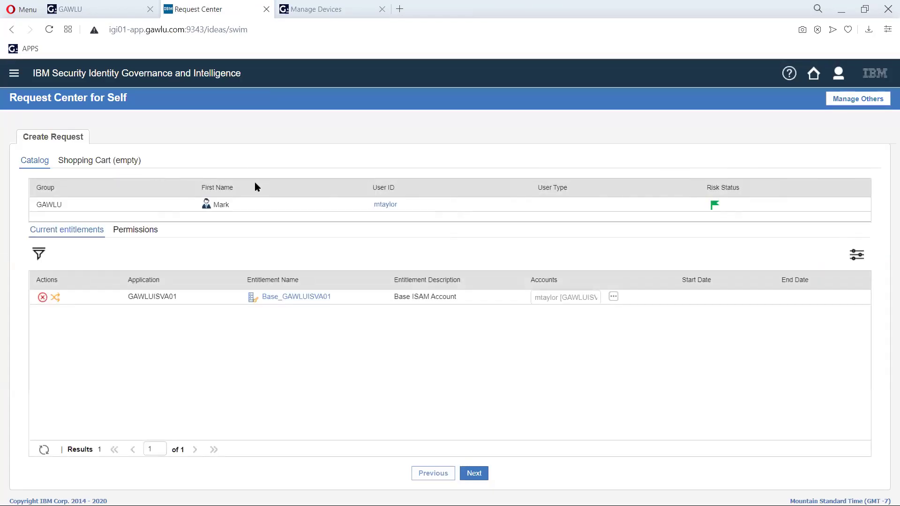
left_click(846, 102)
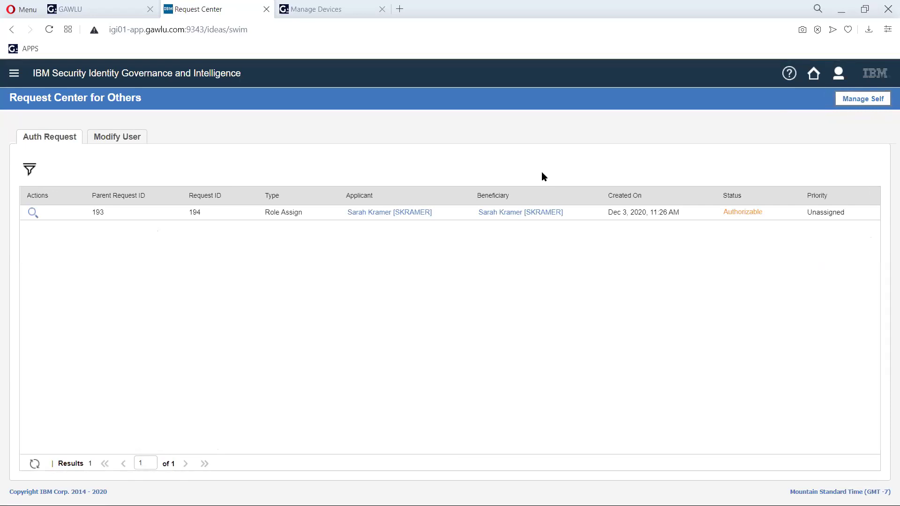
- Open pending request 194 (parent 193) and review the Application1 permission and requester's note
left_click_drag(137, 217, 82, 216)
left_click(113, 213)
left_click(36, 216)
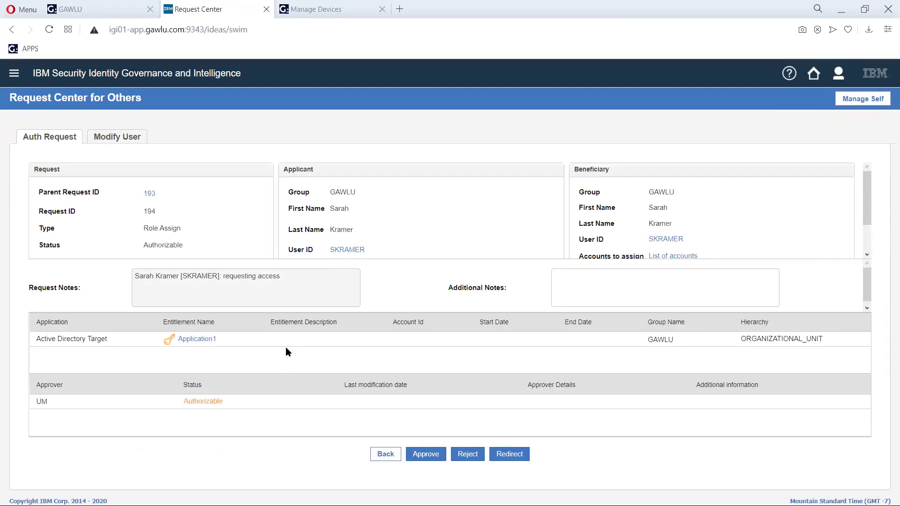
left_click_drag(284, 339, 167, 340)
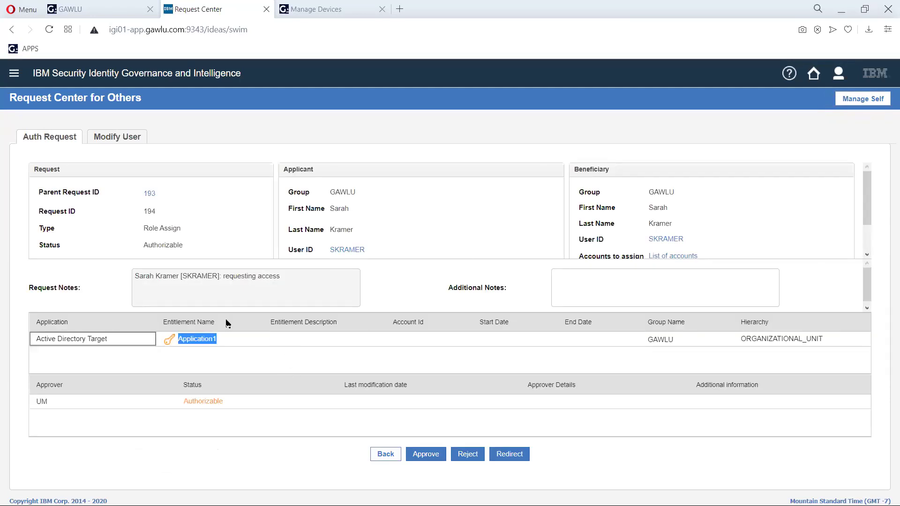
left_click_drag(281, 277, 208, 277)
left_click(415, 191)
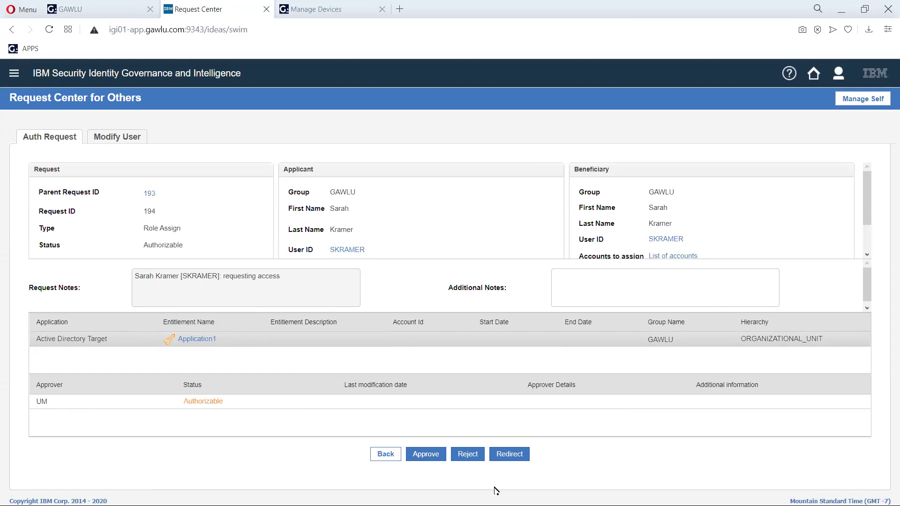
- Approve request 194, then refresh the user's dashboard to confirm Role Assign Performed and Application1 granted
left_click(422, 455)
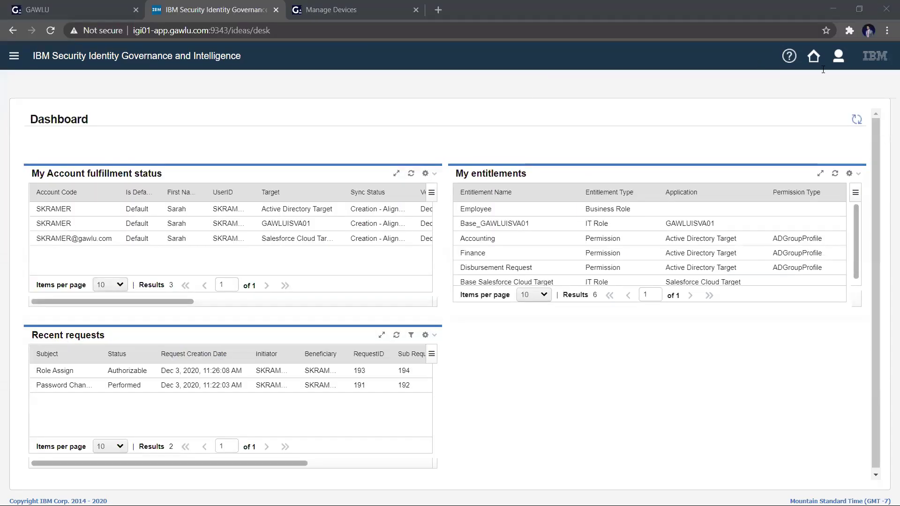
left_click(842, 63)
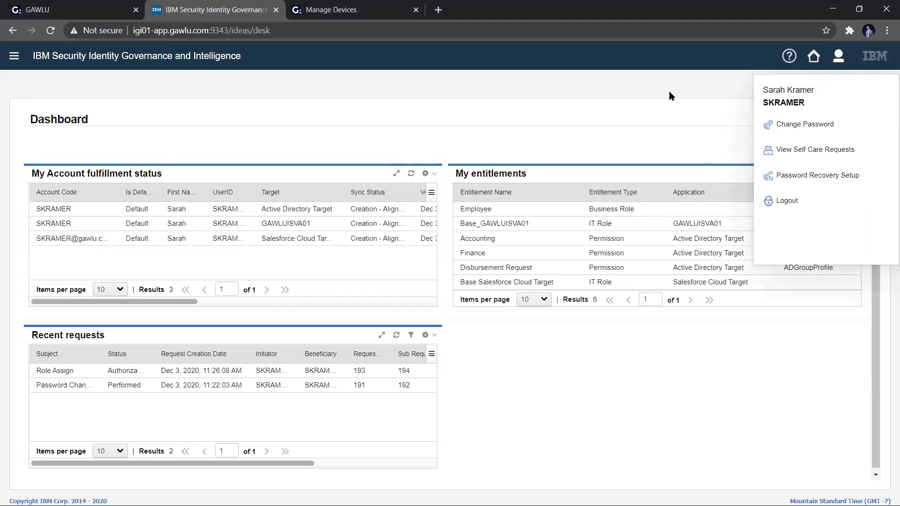
left_click(731, 112)
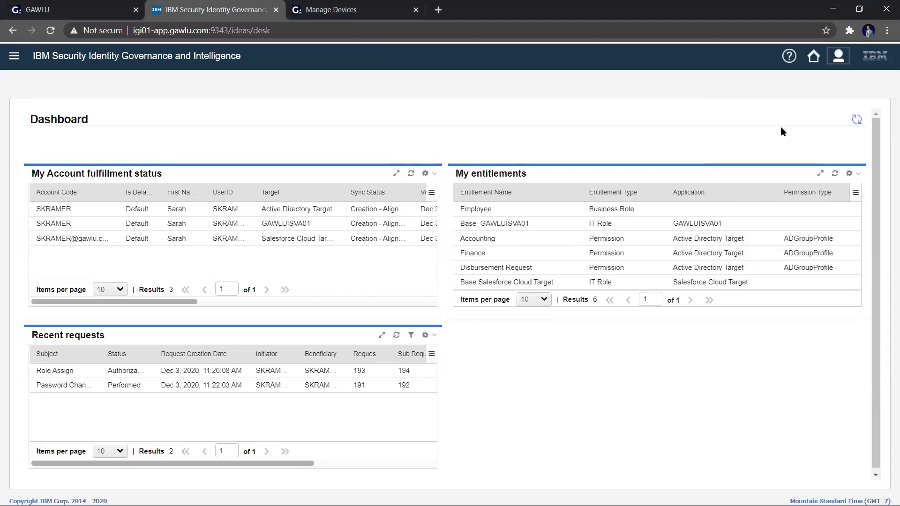
left_click(861, 122)
left_click(67, 374)
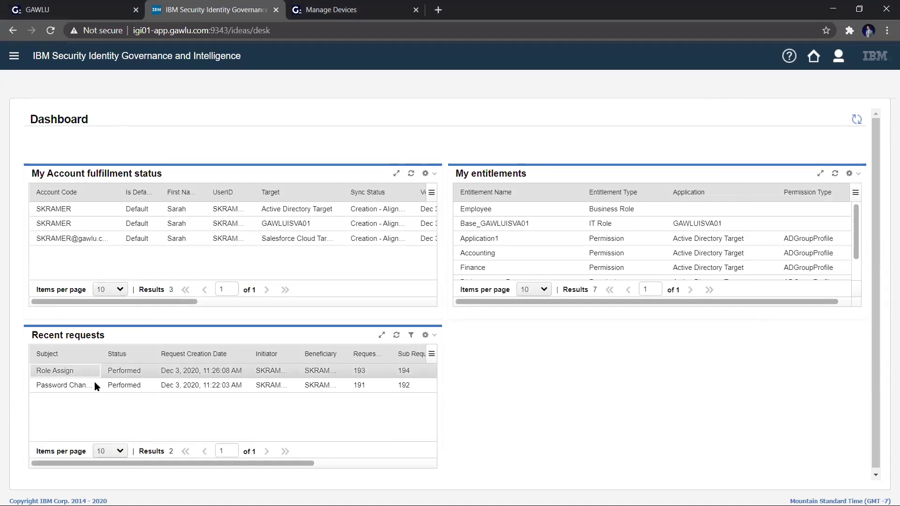
left_click(561, 240)
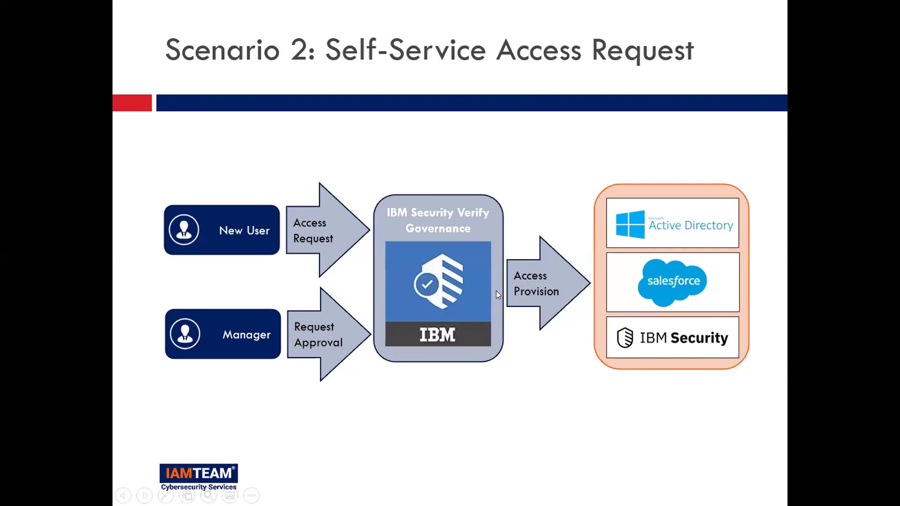
- Advance to the Scenario 3: Segregation of Duties slide
left_click(496, 292)
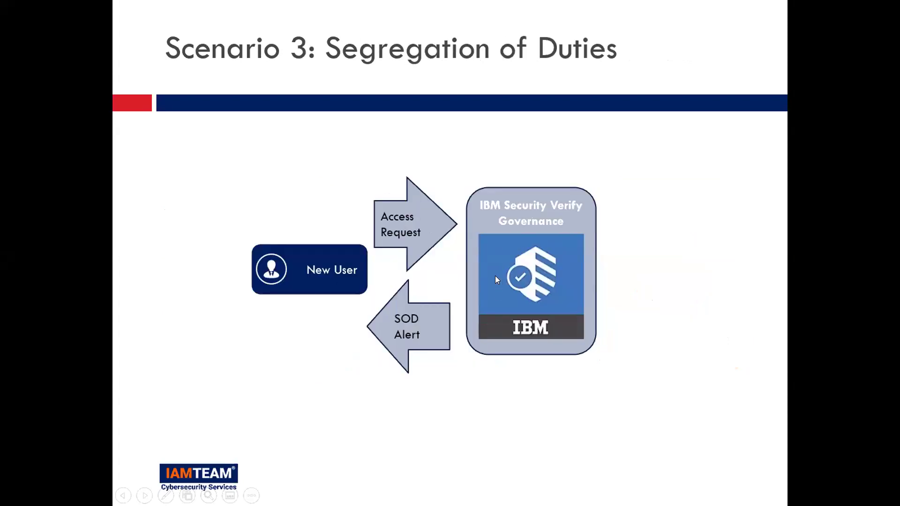
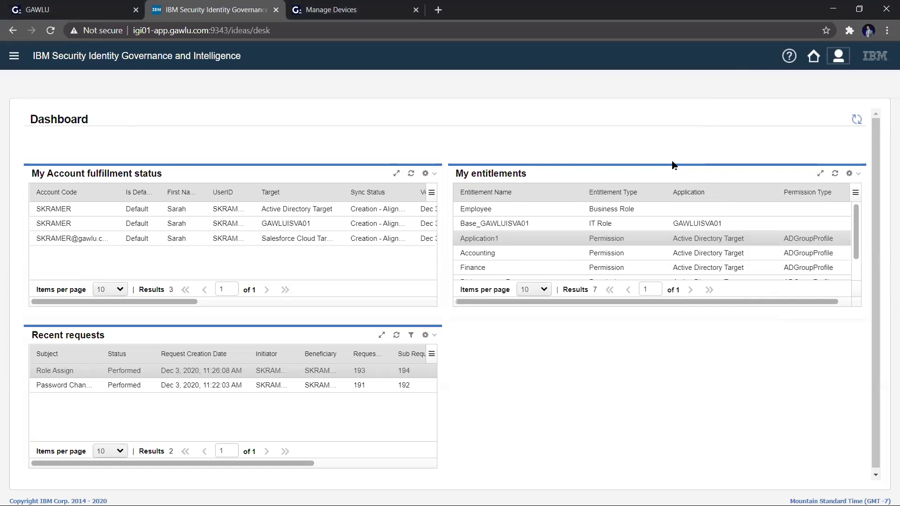
scroll(678, 256, "down", 1)
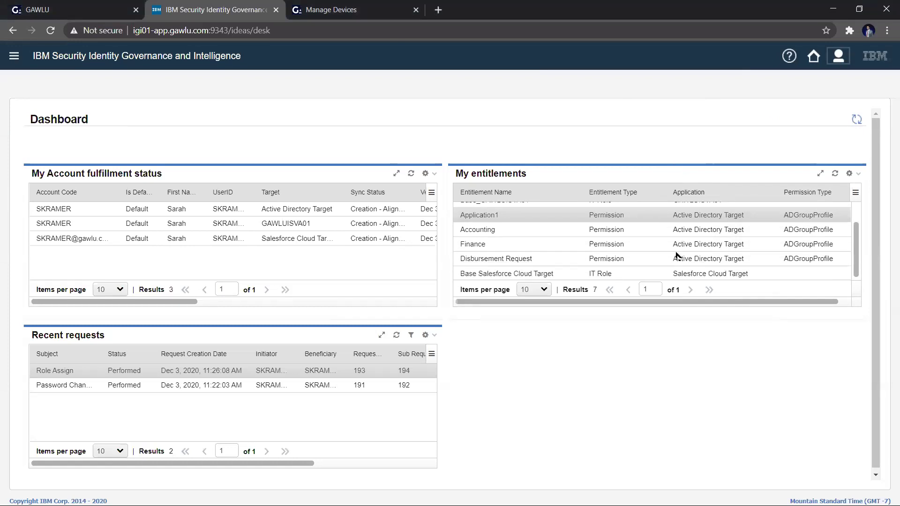
left_click(542, 264)
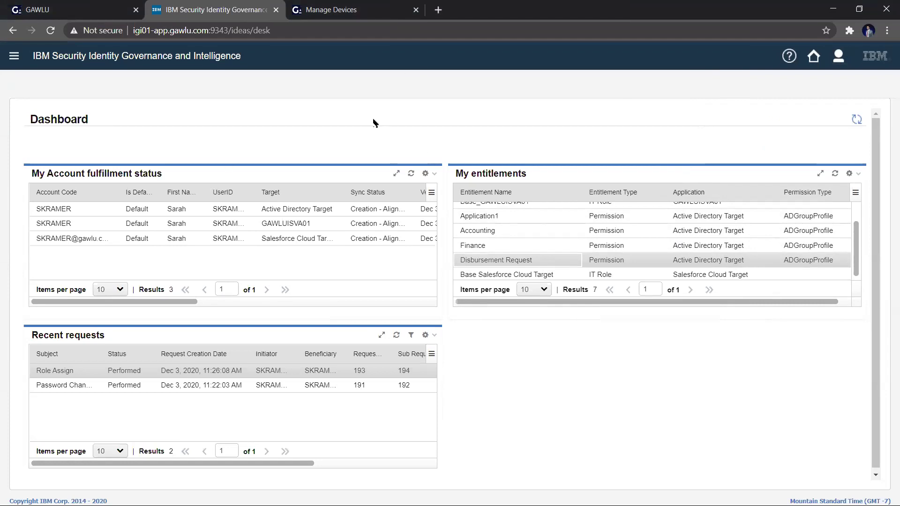
- In the Request Center, request Active Directory Target's Disbursement Approval permission, which is blocked as high risk
left_click(14, 56)
left_click(59, 125)
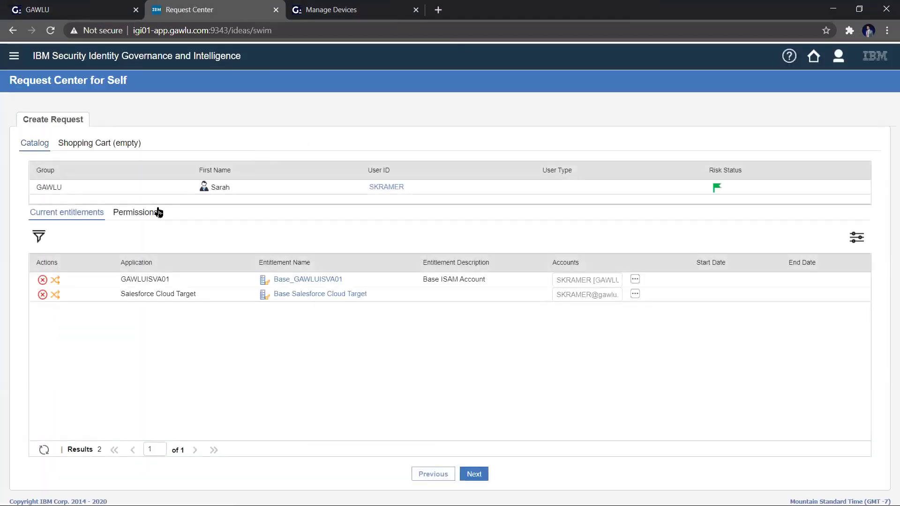
left_click(159, 212)
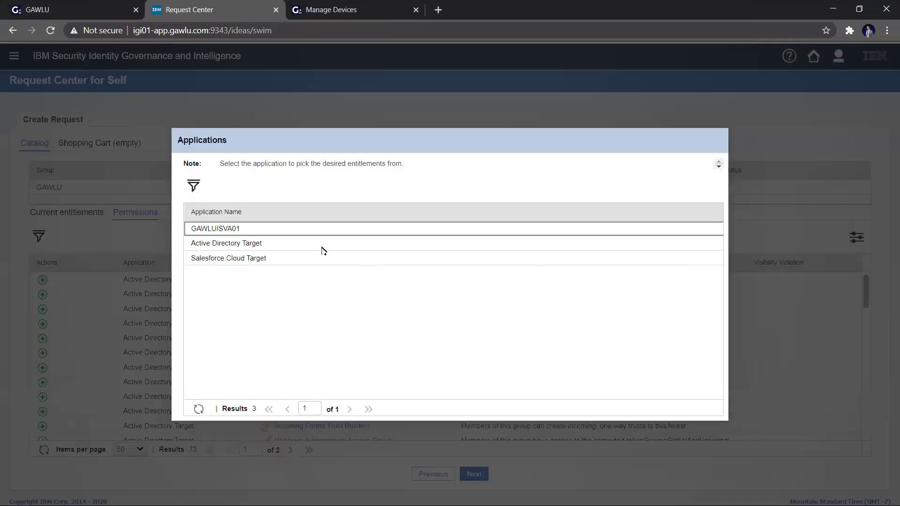
left_click(409, 256)
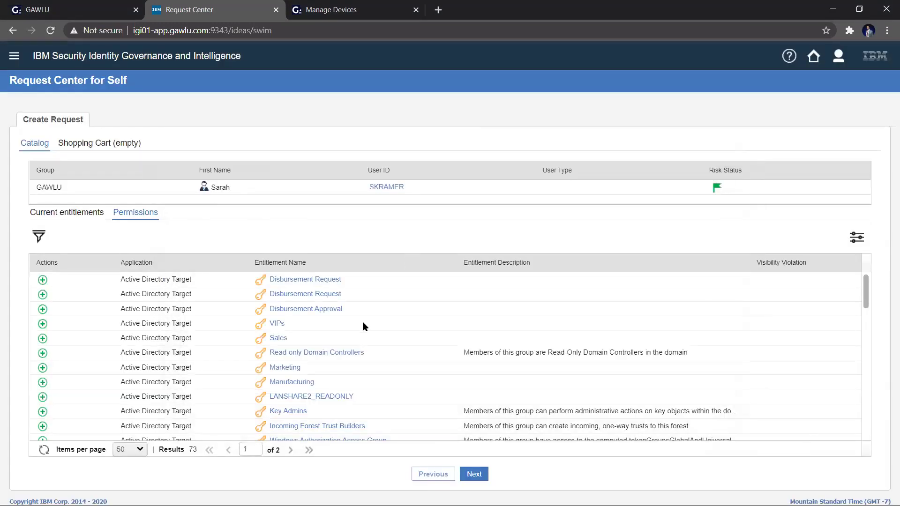
left_click_drag(367, 313, 203, 318)
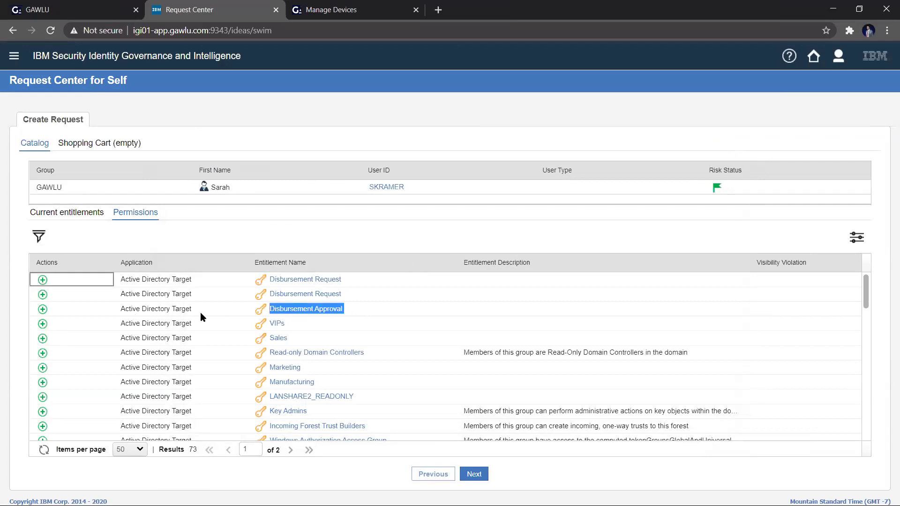
left_click(42, 309)
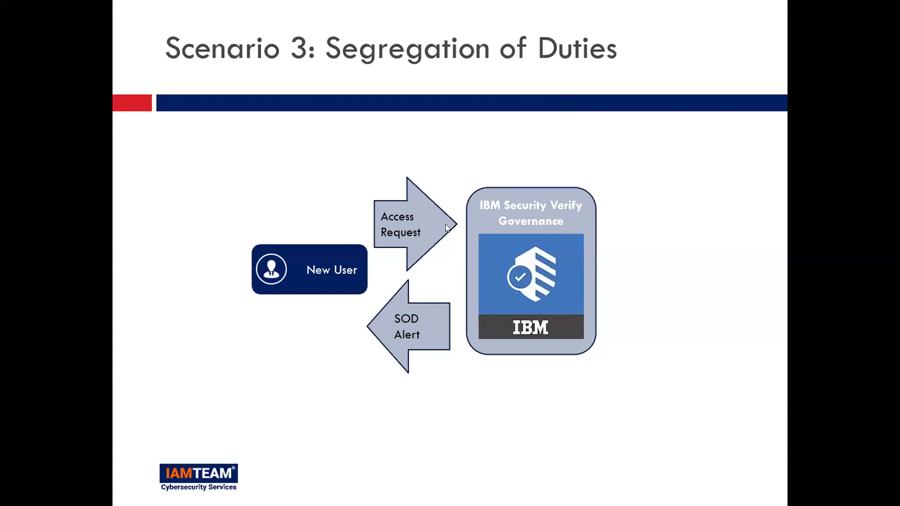
- Advance the slideshow to the 'Scenario 4: Optimizing Roles' slide
left_click(472, 272)
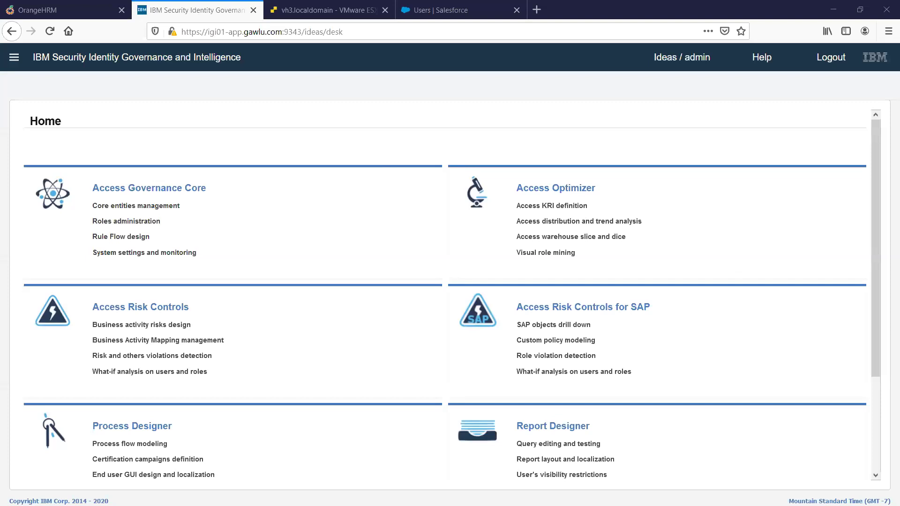
- In Access Optimizer, launch a New Role Mining analysis for ACME Corp. with default settings
left_click(565, 191)
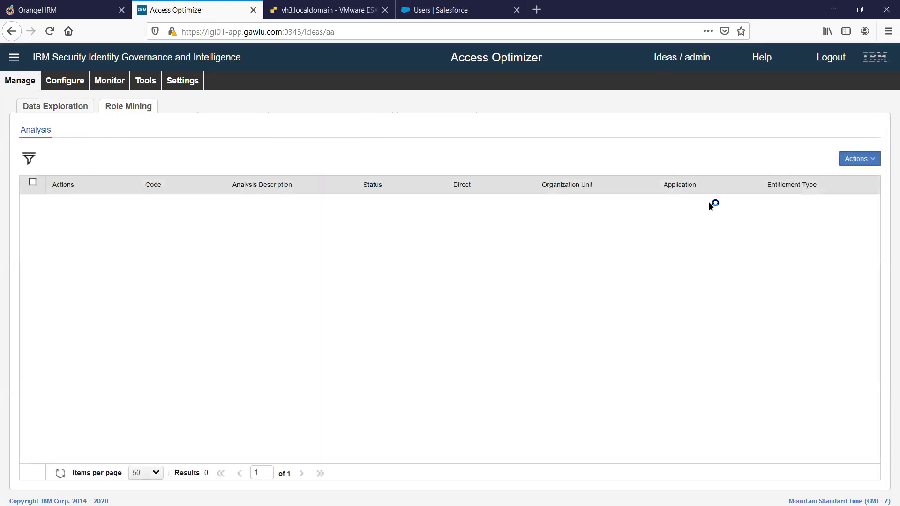
left_click(851, 164)
left_click(854, 177)
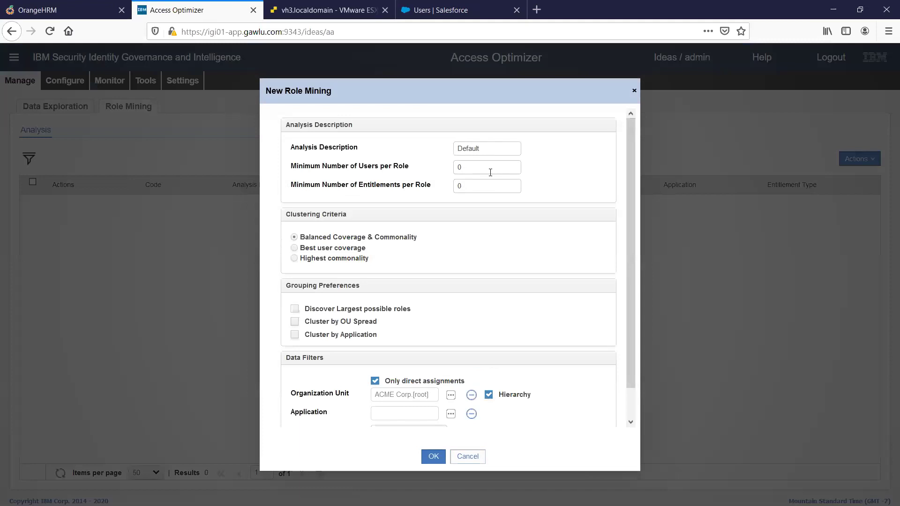
scroll(511, 225, "down", 2)
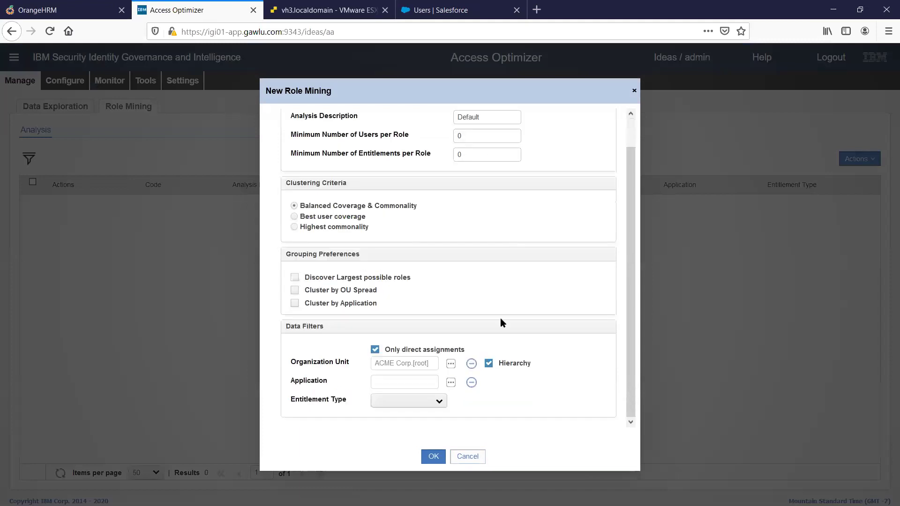
left_click(434, 457)
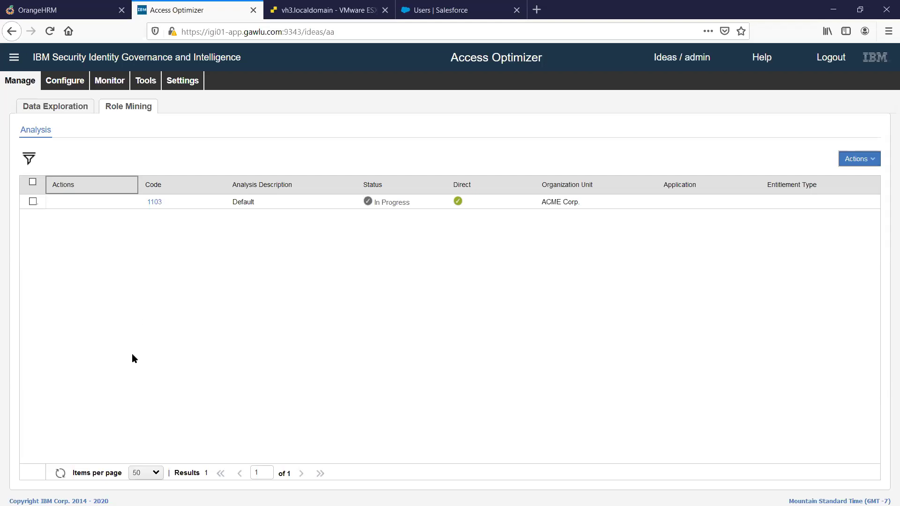
- Refresh the analysis list until analysis 1103 shows Complete
left_click(60, 474)
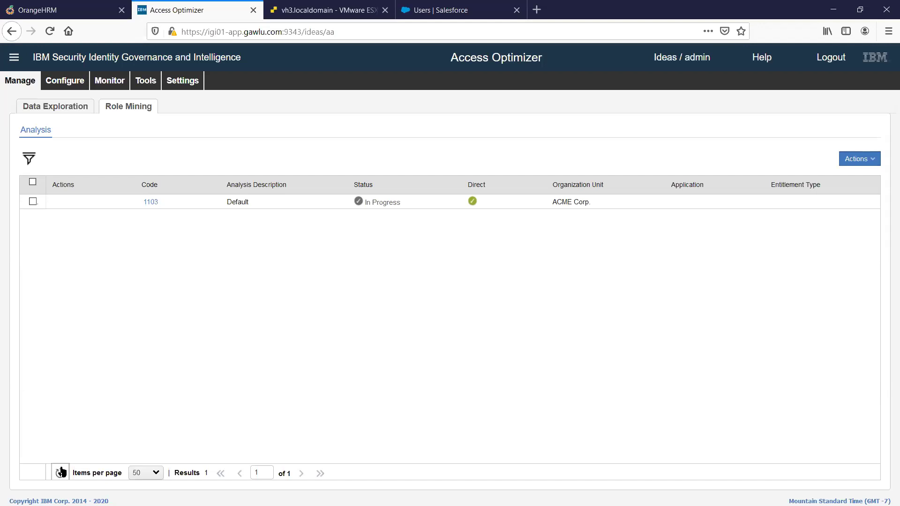
left_click(60, 473)
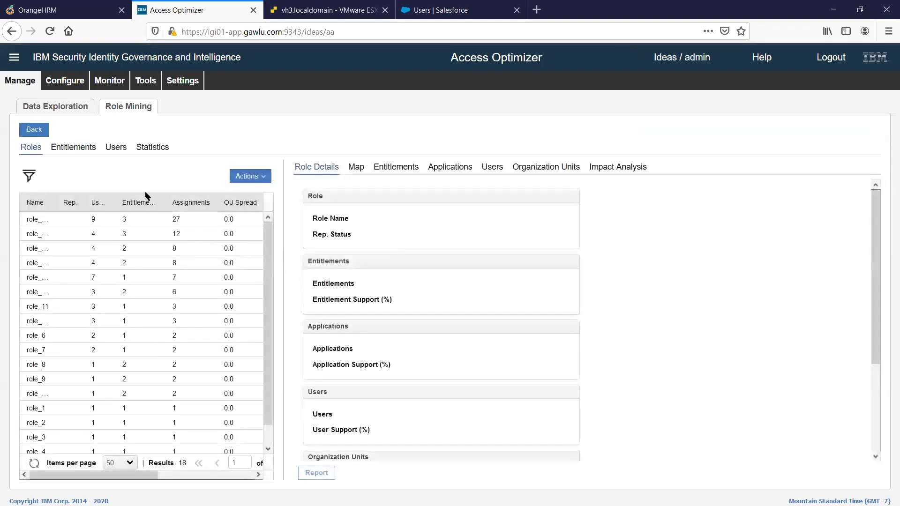
- Widen the Name column, show the Map, and highlight role_18's Disbursement, Finance and Accounting entitlements
left_click_drag(57, 203, 78, 202)
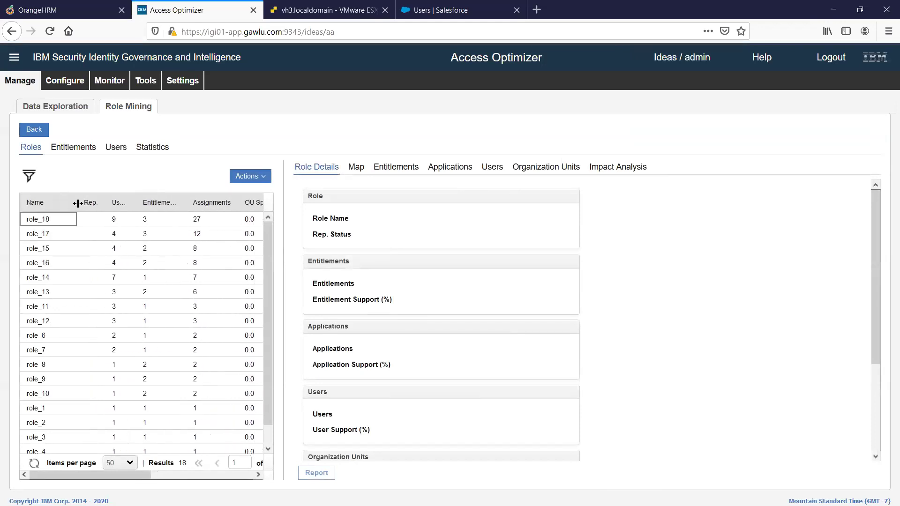
left_click(358, 170)
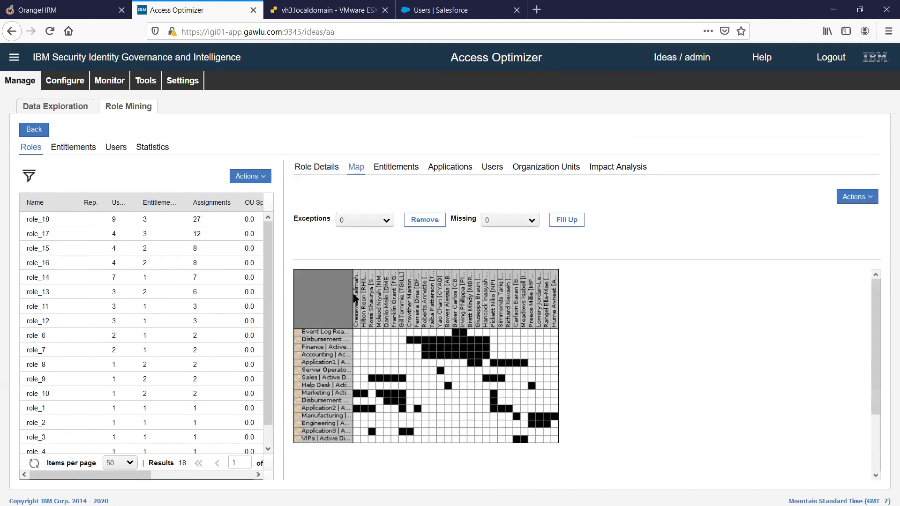
left_click(54, 220)
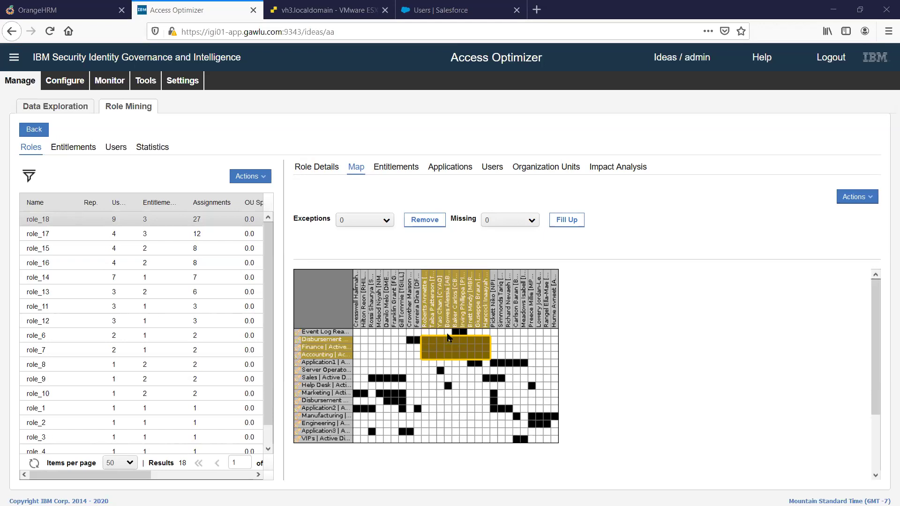
mouse_move(448, 337)
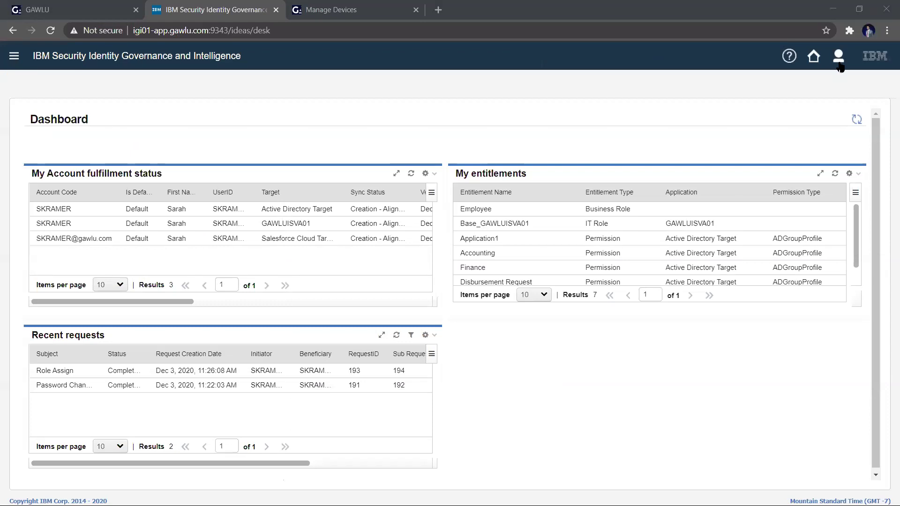
- Point out the dashboard's Accounting and Disbursement Request entitlements, then advance to 'Scenario 5: Certification Campaign'
left_click(839, 65)
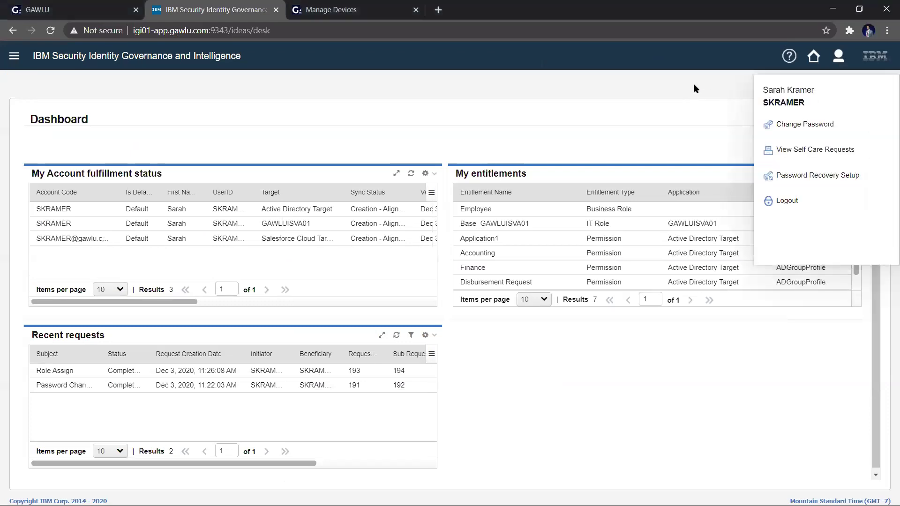
left_click(522, 259)
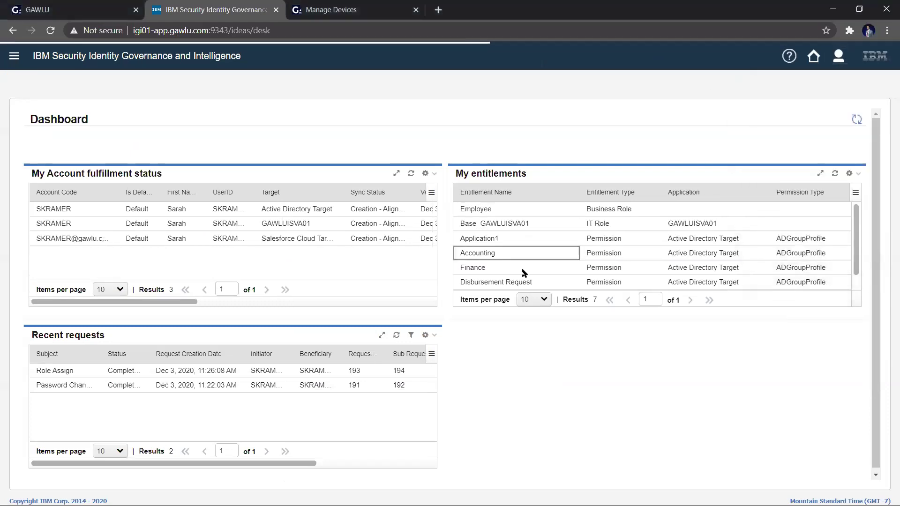
left_click(527, 285)
scroll(675, 269, "down", 1)
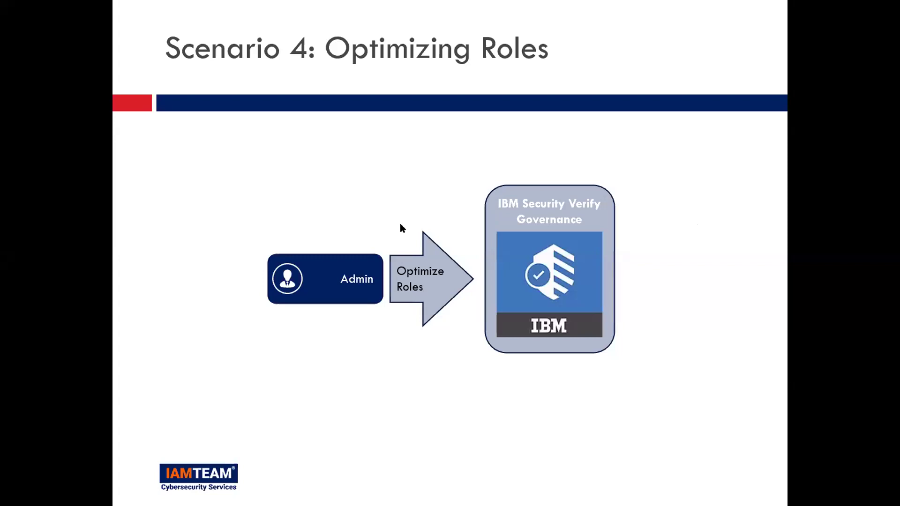
left_click(445, 262)
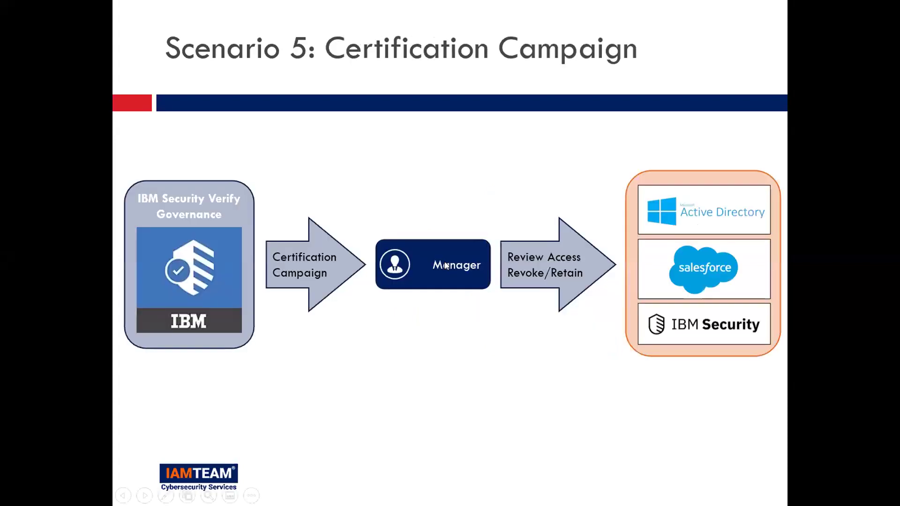
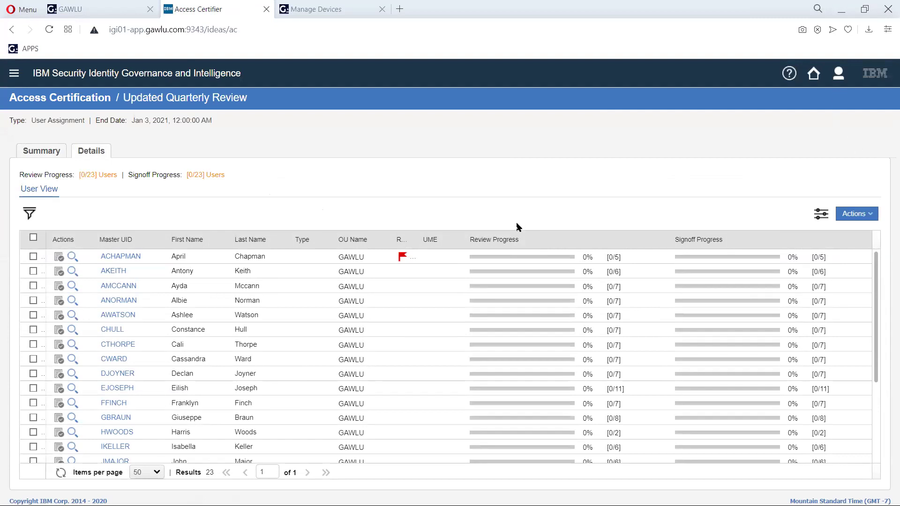
- Scroll down the Updated Quarterly Review campaign's user list, where 0/23 users are reviewed
scroll(266, 310, "down", 3)
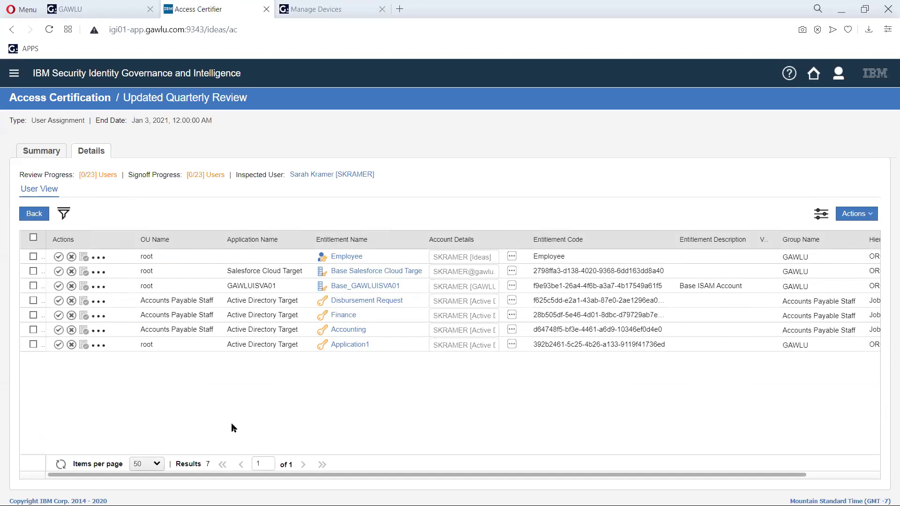
- Revoke the user's Application1 entitlement, return to the campaign's user list and select the reviewed user
left_click(71, 345)
left_click(34, 214)
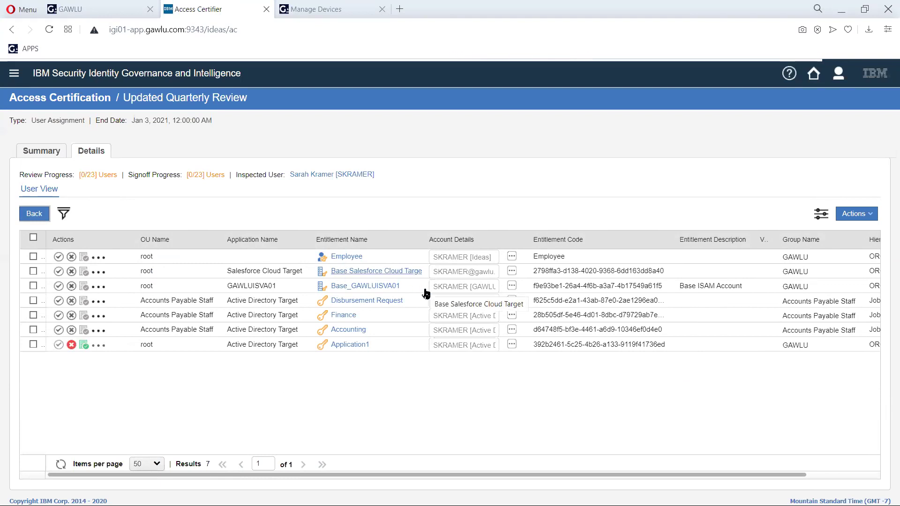
scroll(472, 331, "down", 3)
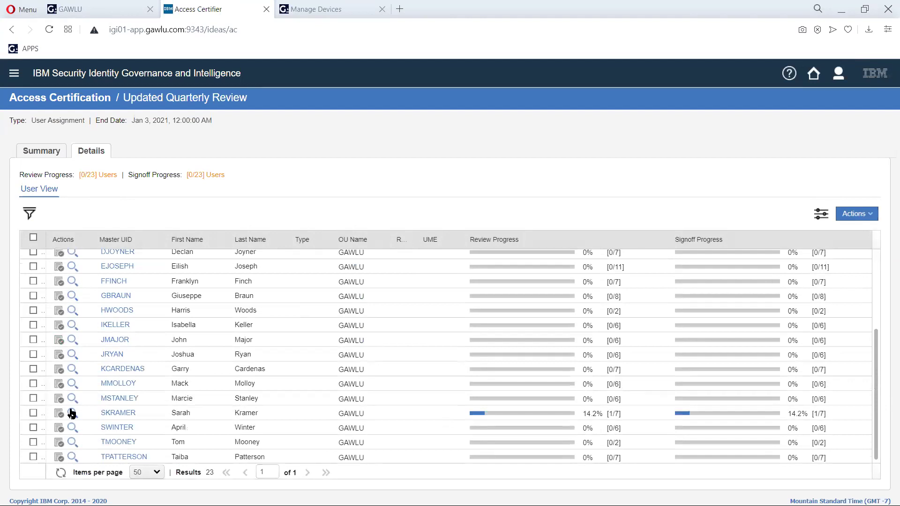
left_click(33, 413)
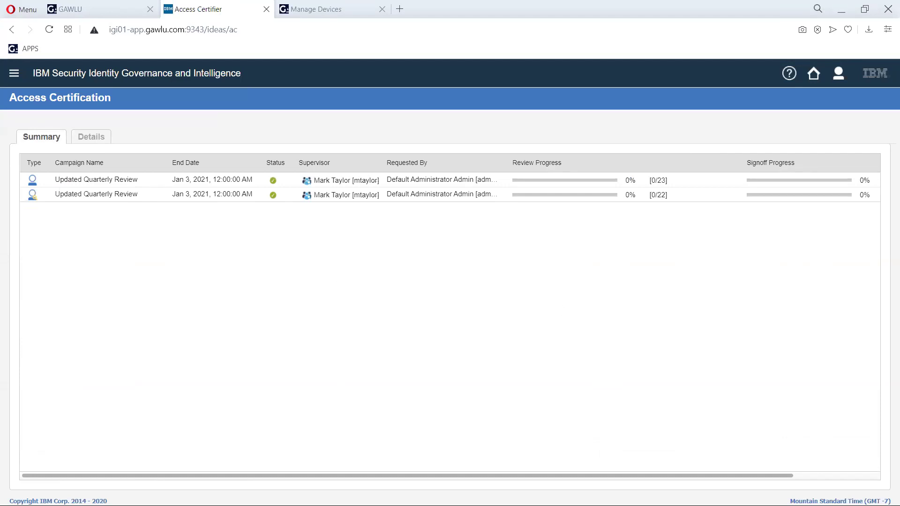
- Open the second Updated Quarterly Review campaign
left_click(100, 195)
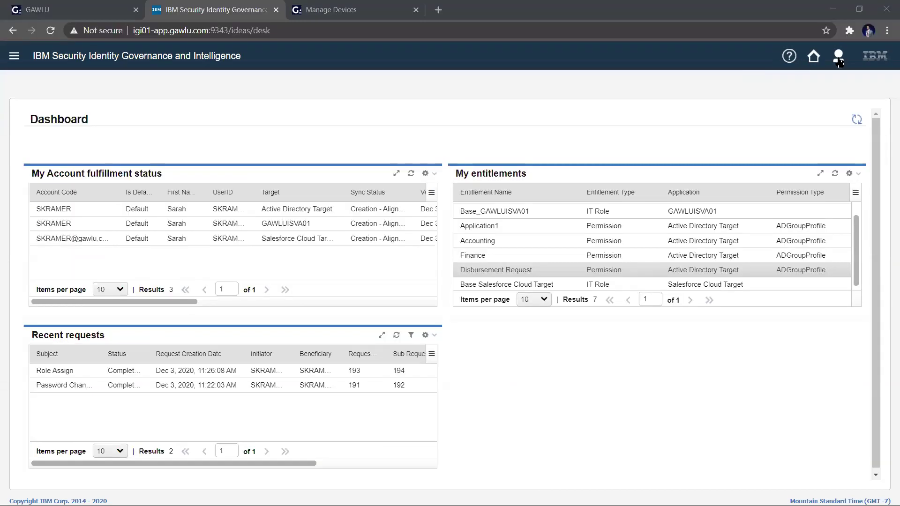
- Refresh the Dashboard so My entitlements lists six entries without Application1
left_click(840, 62)
left_click(673, 70)
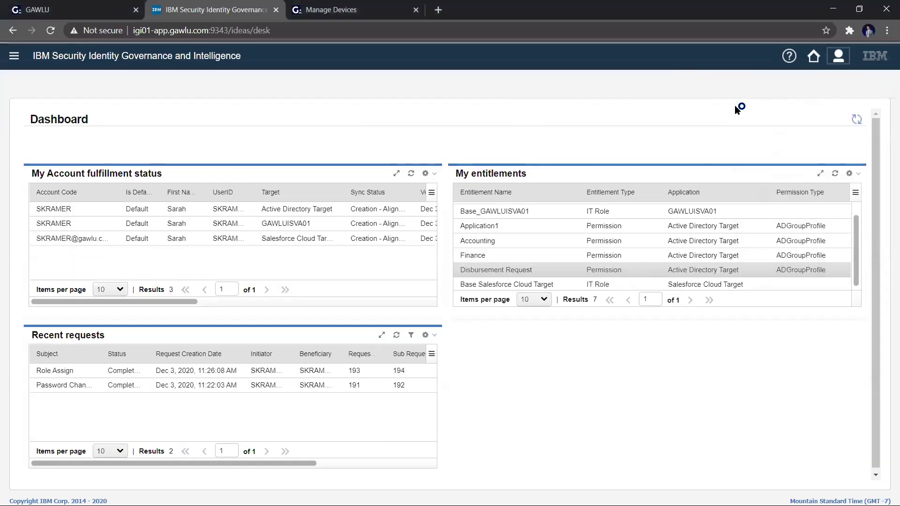
left_click(857, 120)
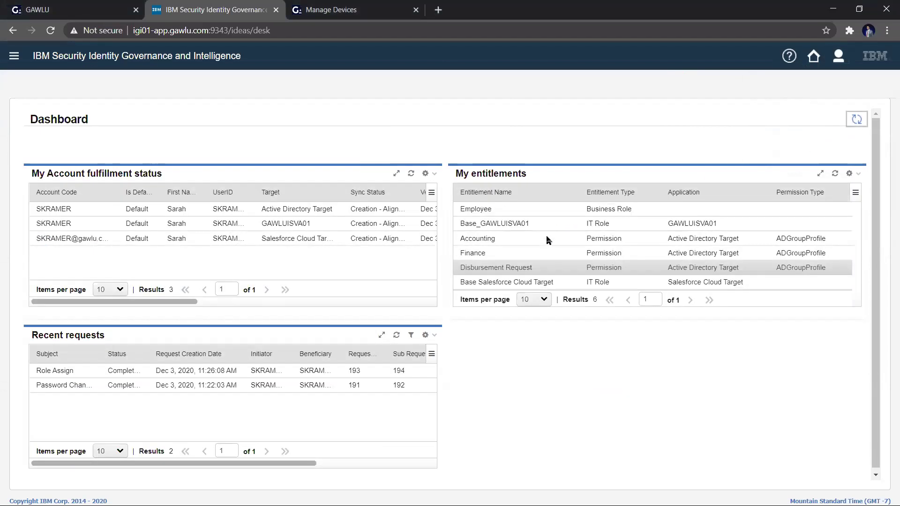
scroll(549, 240, "down", 1)
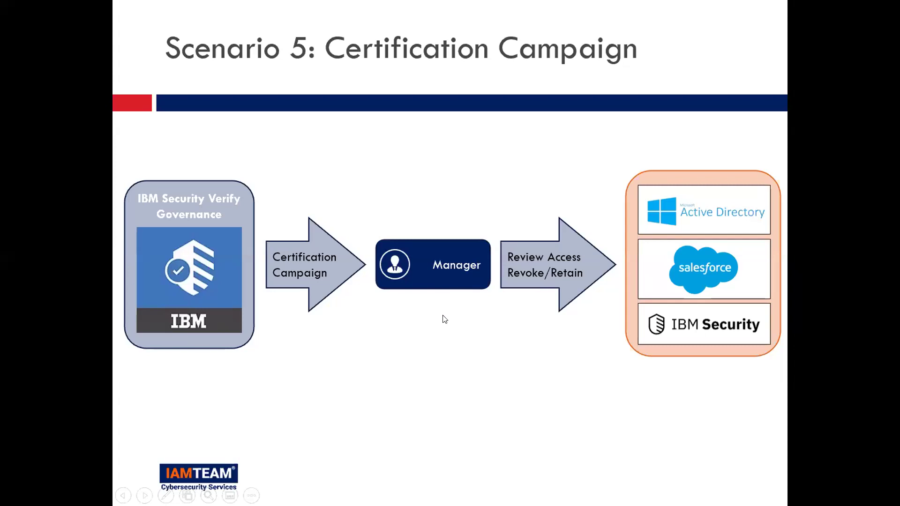
- Advance the slideshow to the 'Scenario 6: Reporting' slide and end the presentation
left_click(479, 307)
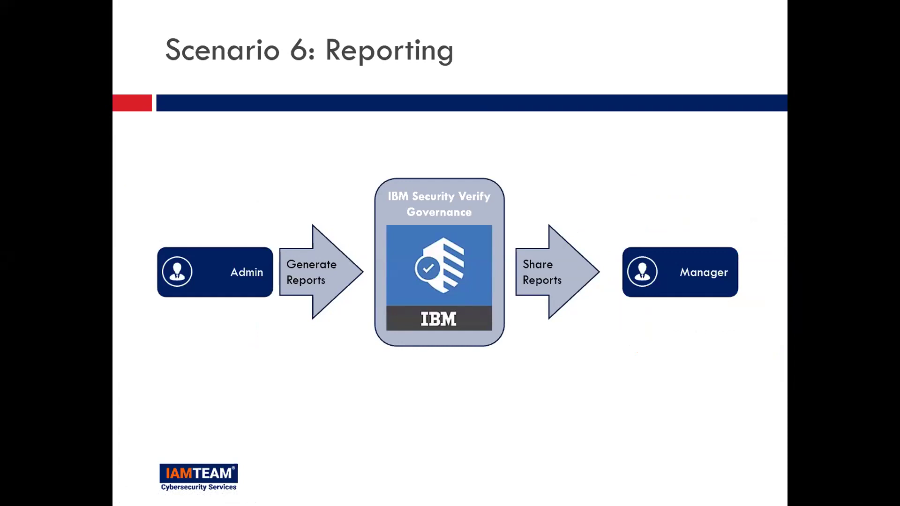
key("Escape")
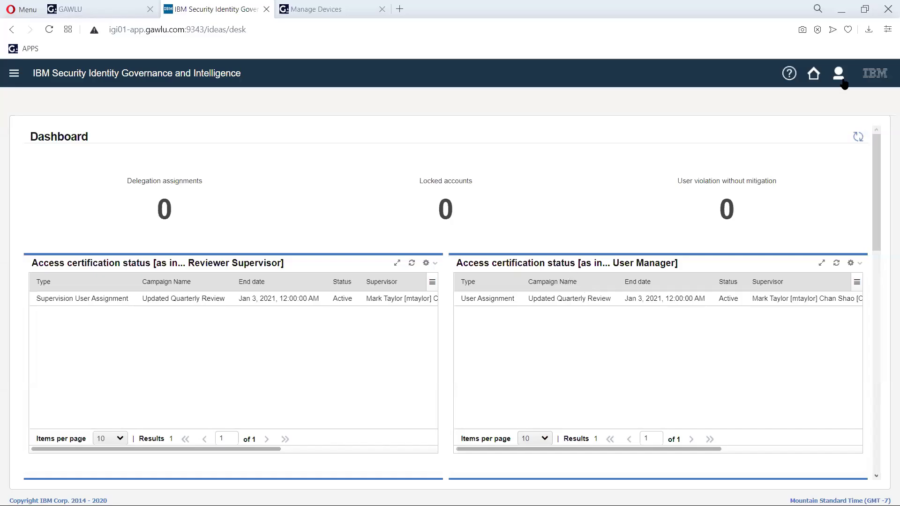
- Check the signed-in user, then go to the Reports page from the main menu
left_click(839, 74)
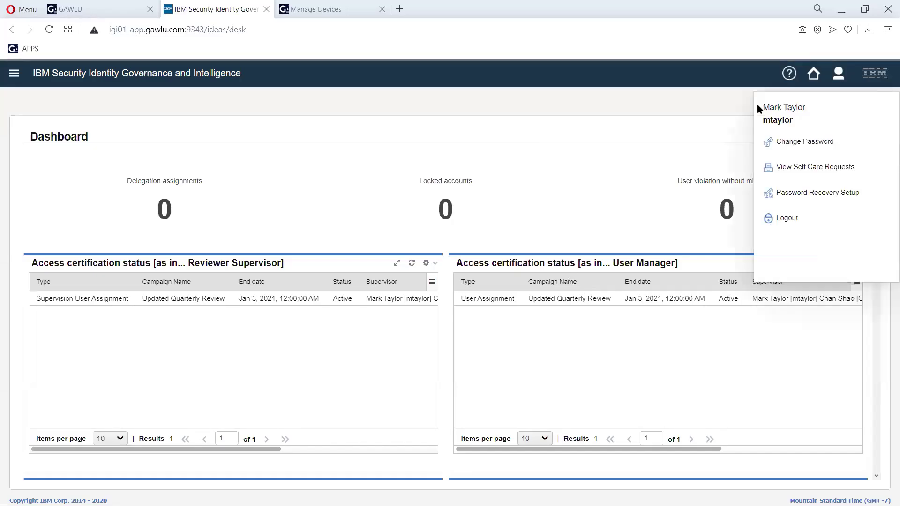
left_click(551, 108)
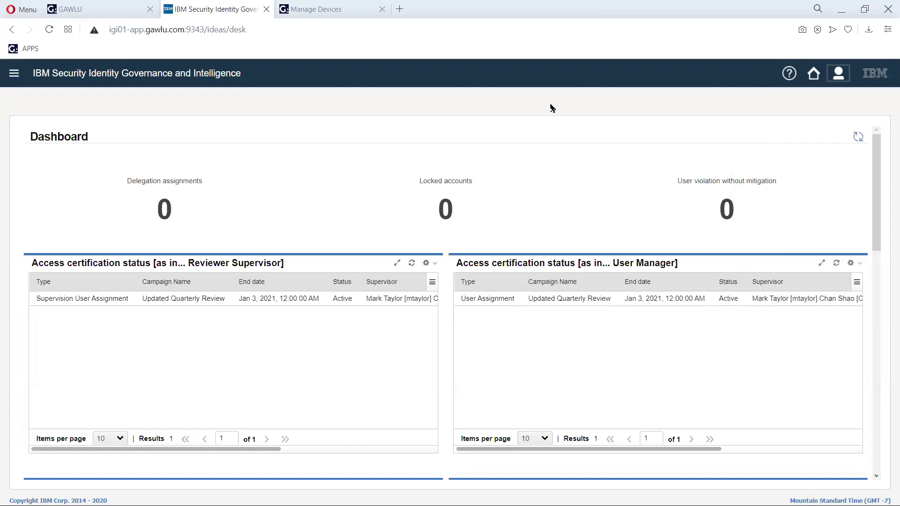
left_click(14, 73)
left_click(66, 189)
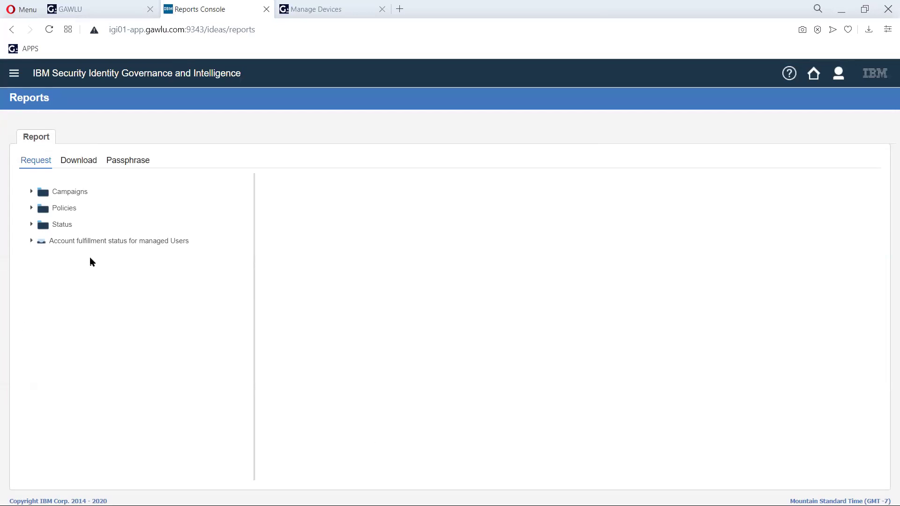
- Run Policies > Violations > User Risks & Mitigation [as User Manager] once as XLSX with default settings
left_click(32, 208)
left_click(39, 224)
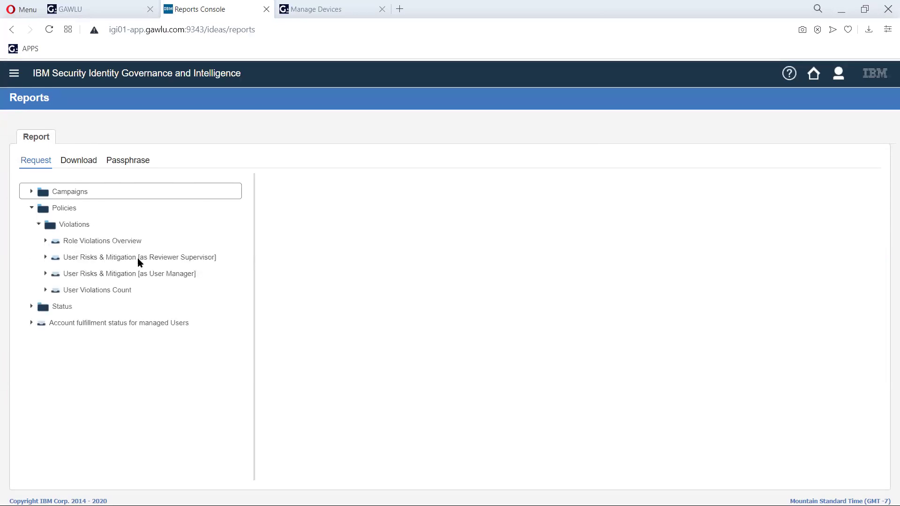
left_click(139, 275)
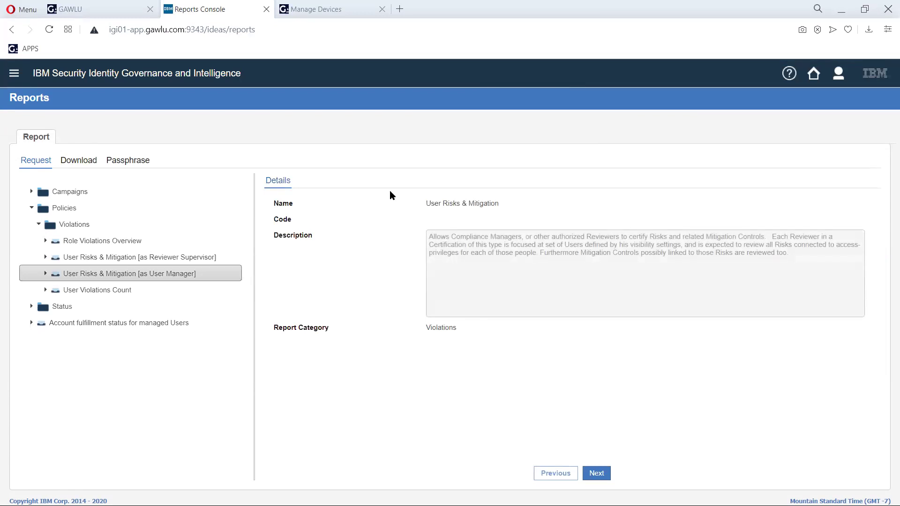
left_click(602, 476)
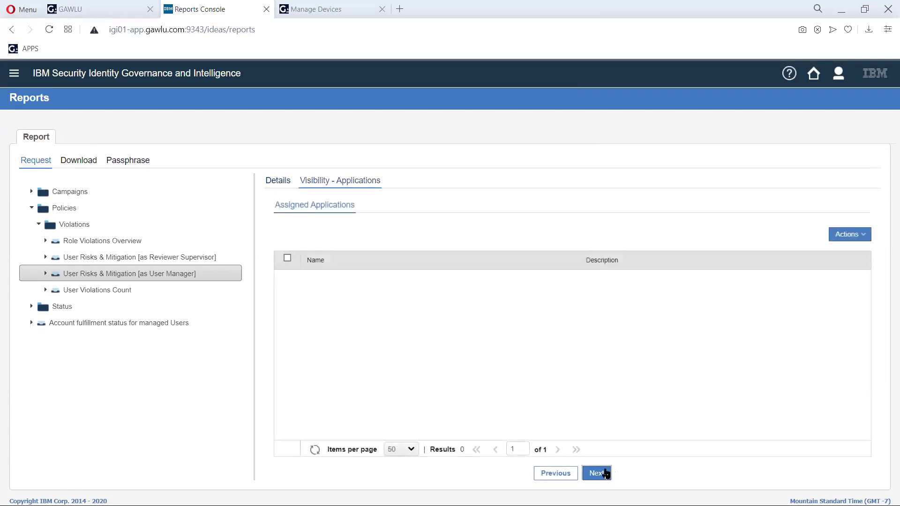
left_click(606, 476)
left_click(606, 476)
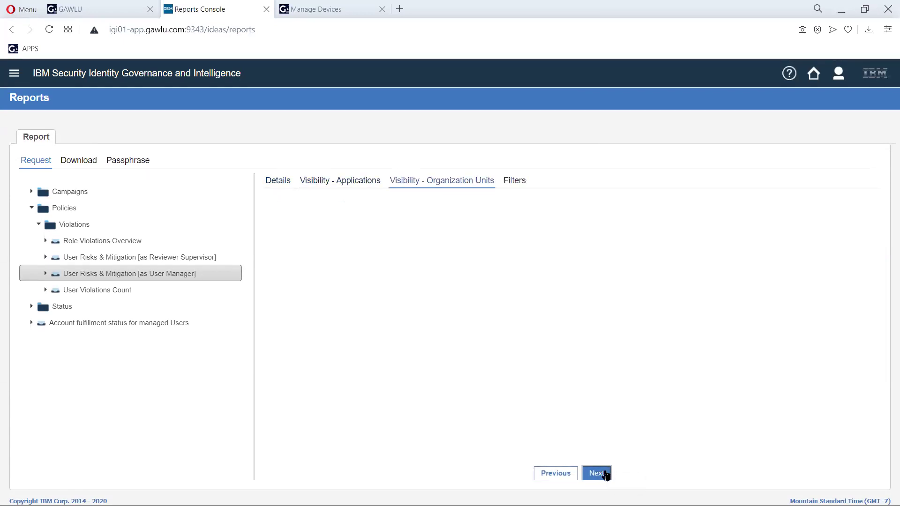
left_click(598, 474)
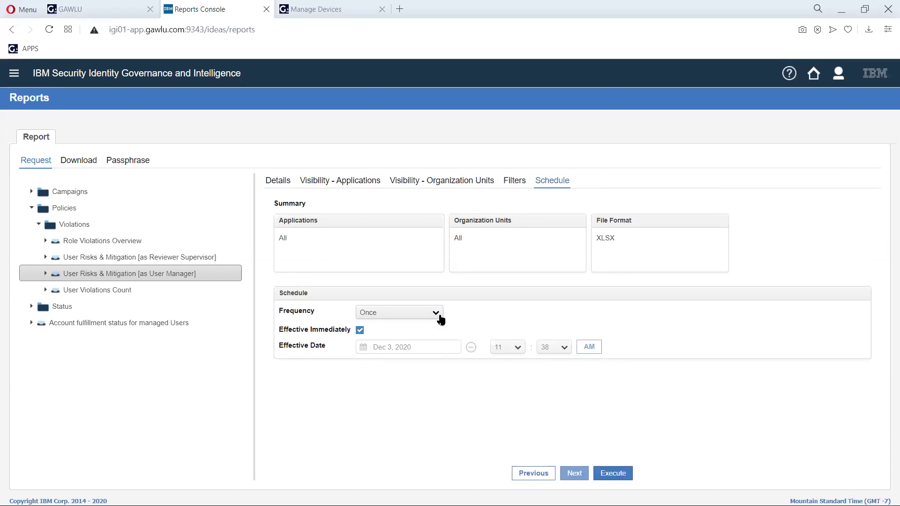
left_click(620, 474)
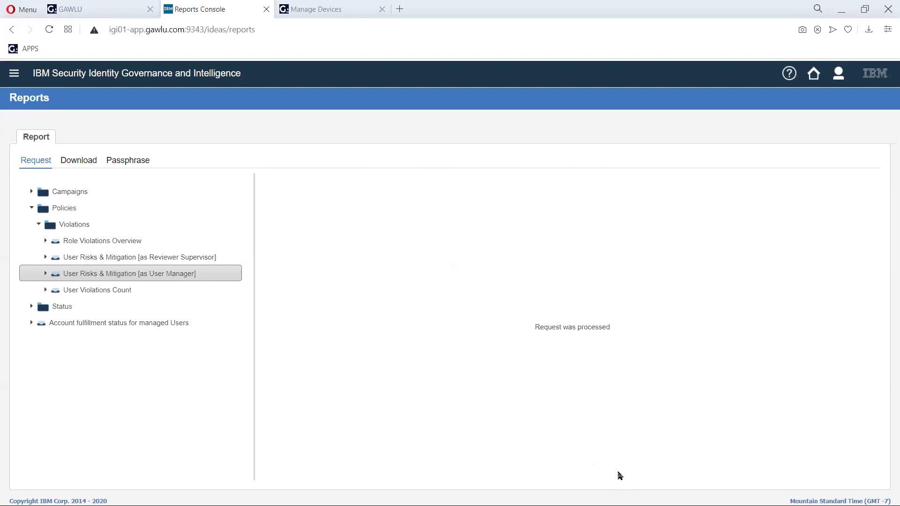
- Refresh the Download list until the new User Risks & Mitigation run is ready
left_click(91, 161)
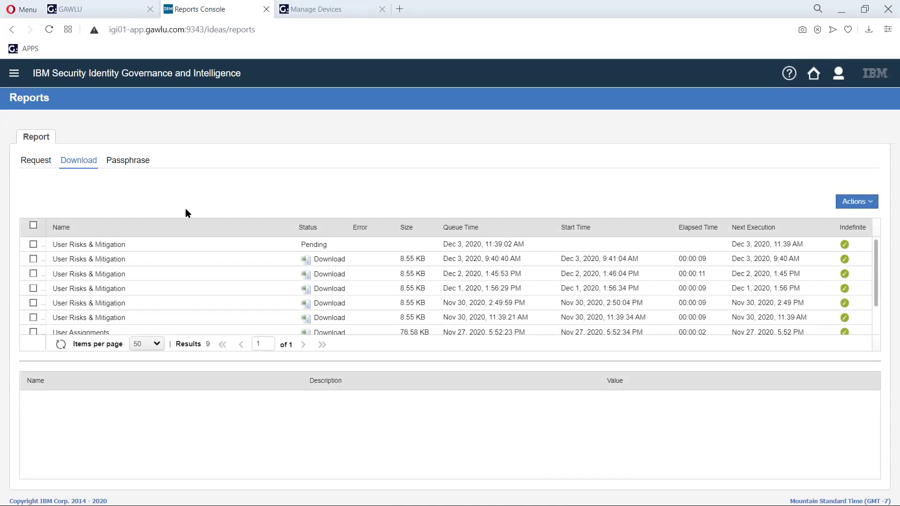
left_click(61, 344)
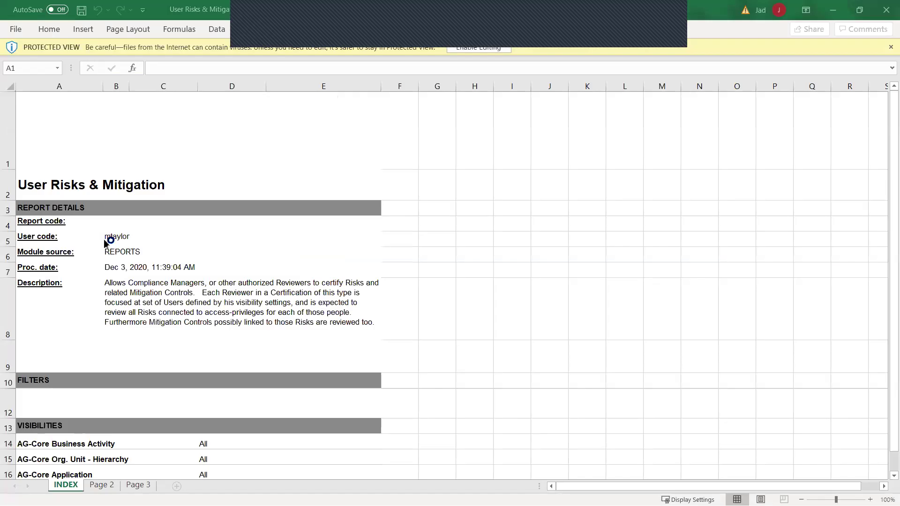
- Review the INDEX sheet's processing date and description, then Page 2's record count
left_click(150, 269)
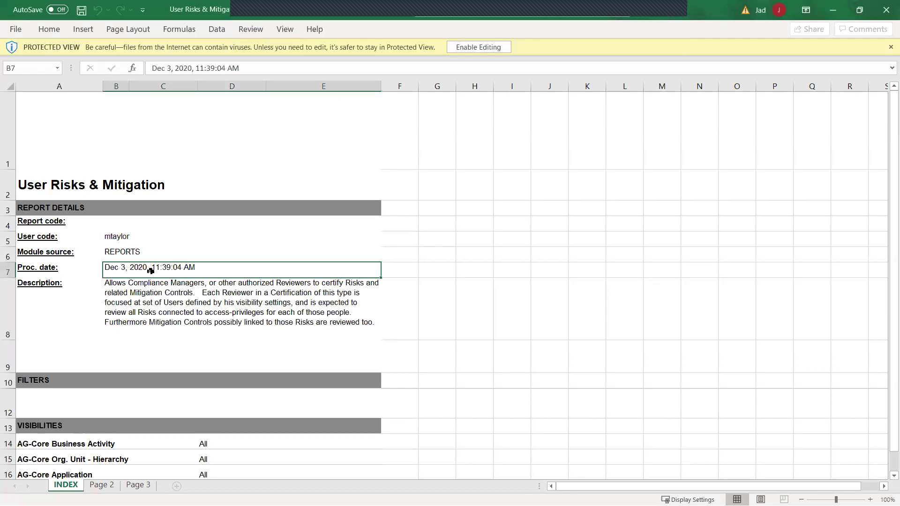
left_click(156, 292)
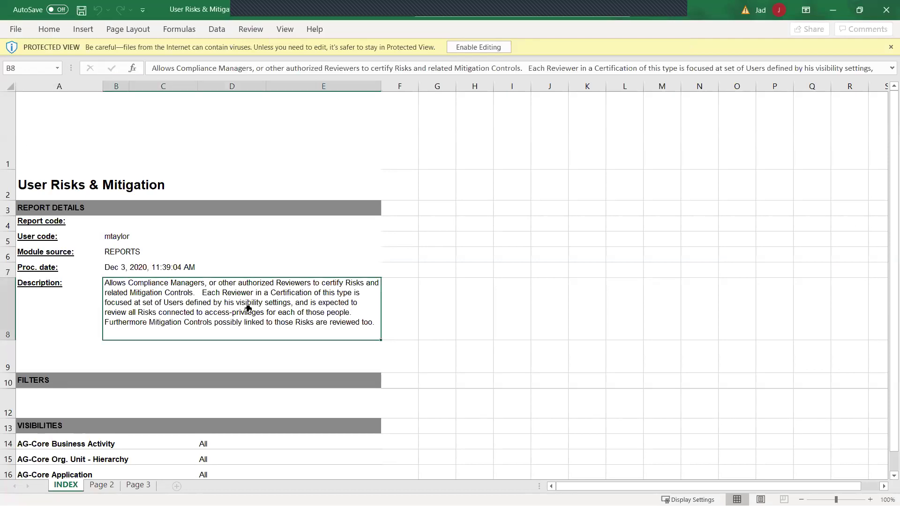
scroll(249, 308, "down", 1)
left_click_drag(209, 320, 207, 349)
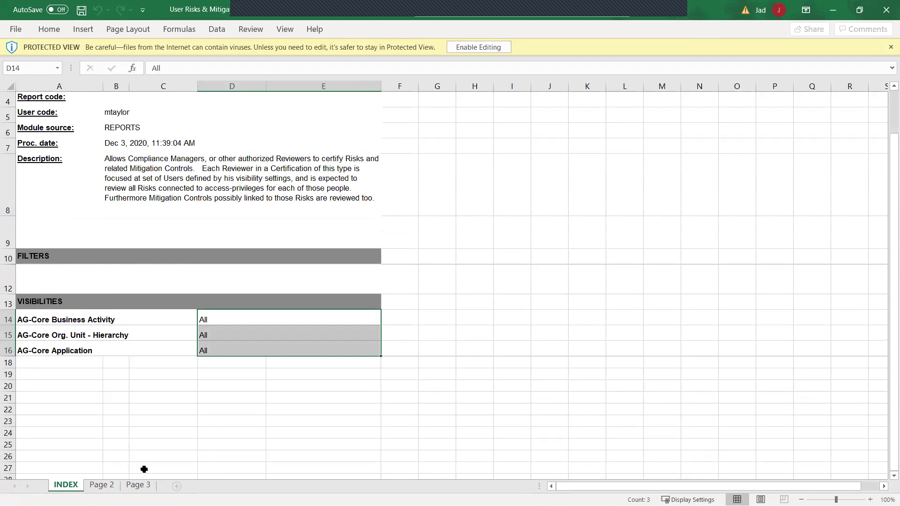
left_click(102, 485)
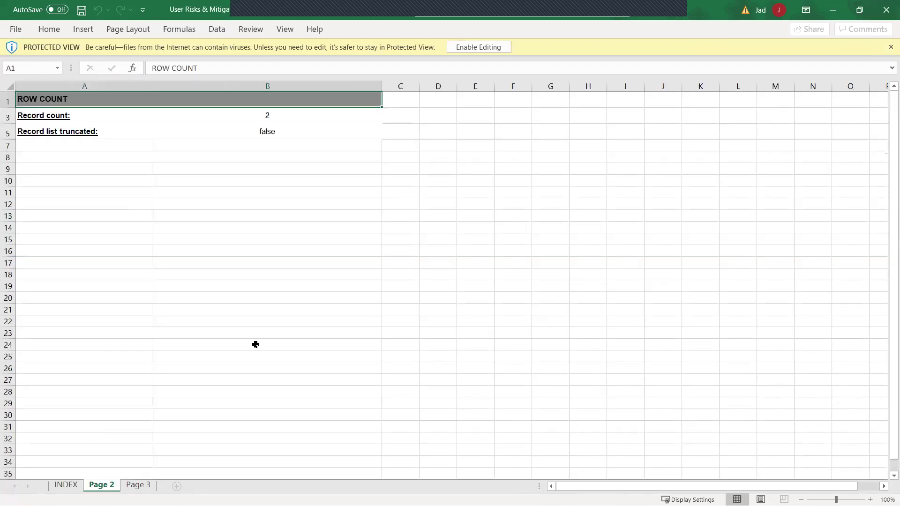
left_click(210, 118)
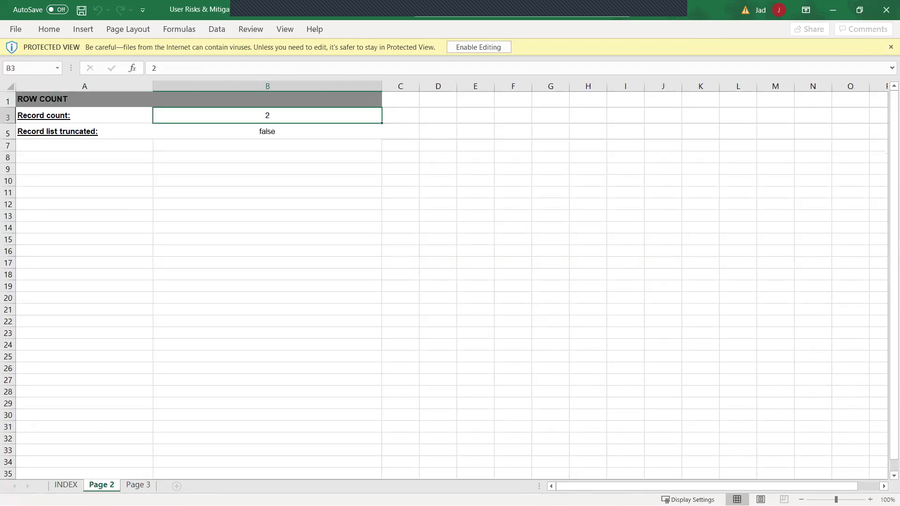
- On Page 3, widen column B for UserIDs and inspect the HIGH Disbursement Conflict permissions
left_click(138, 485)
left_click_drag(114, 88, 148, 88)
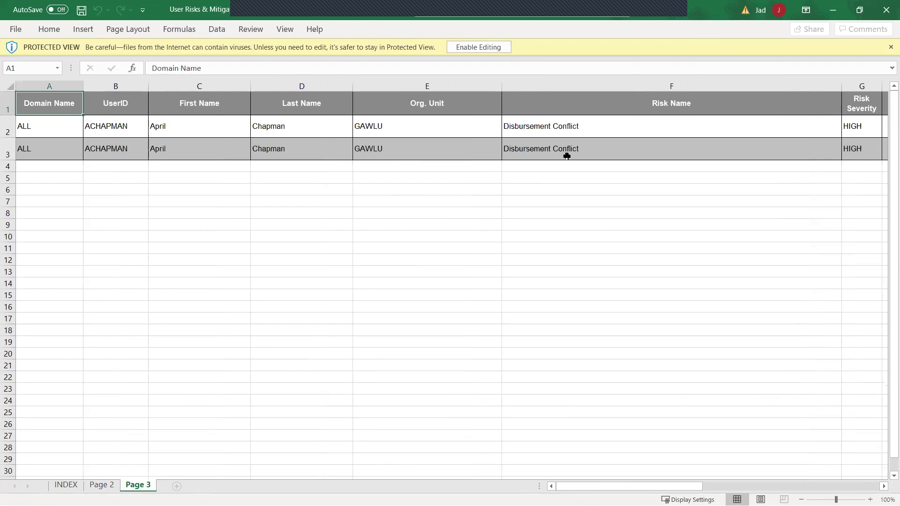
left_click(564, 131)
left_click_drag(585, 488, 732, 488)
left_click(626, 131)
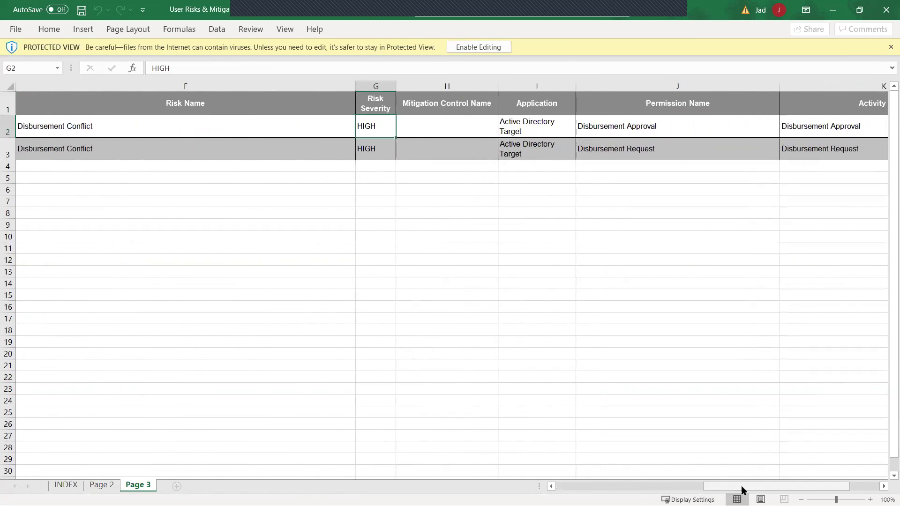
left_click(699, 126)
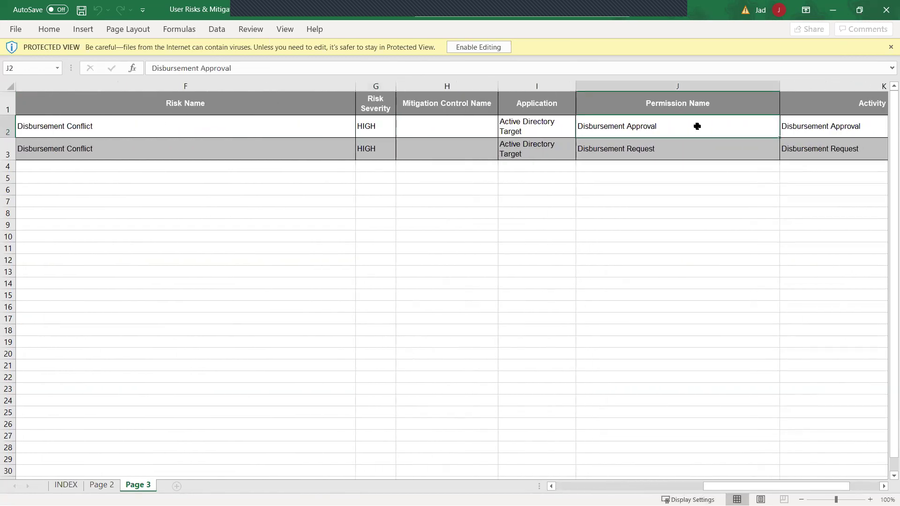
left_click(697, 150, "shift")
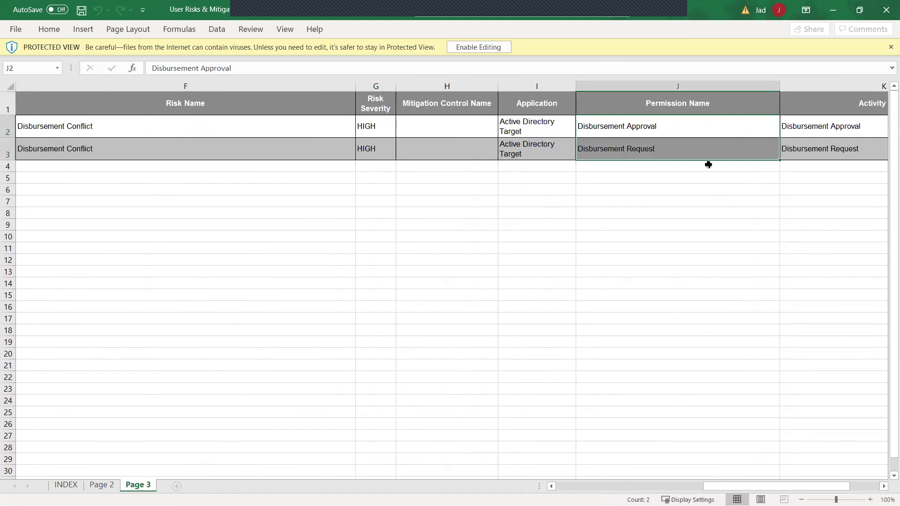